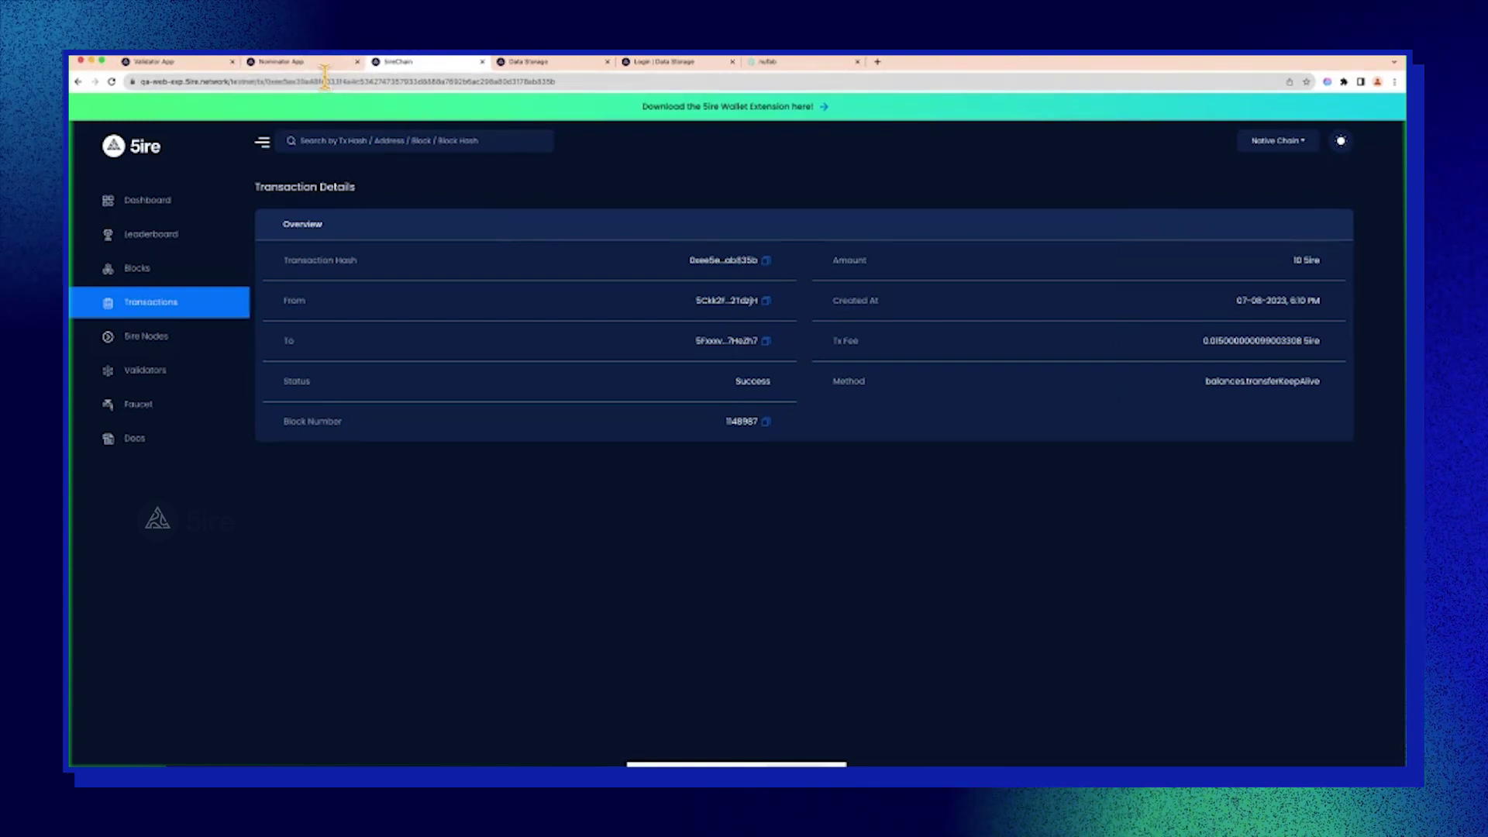
# Switch from the explorer's Transaction Details to the Nominator Application tab's Blocks page.
pyautogui.click(306, 61)
pyautogui.click(168, 81)
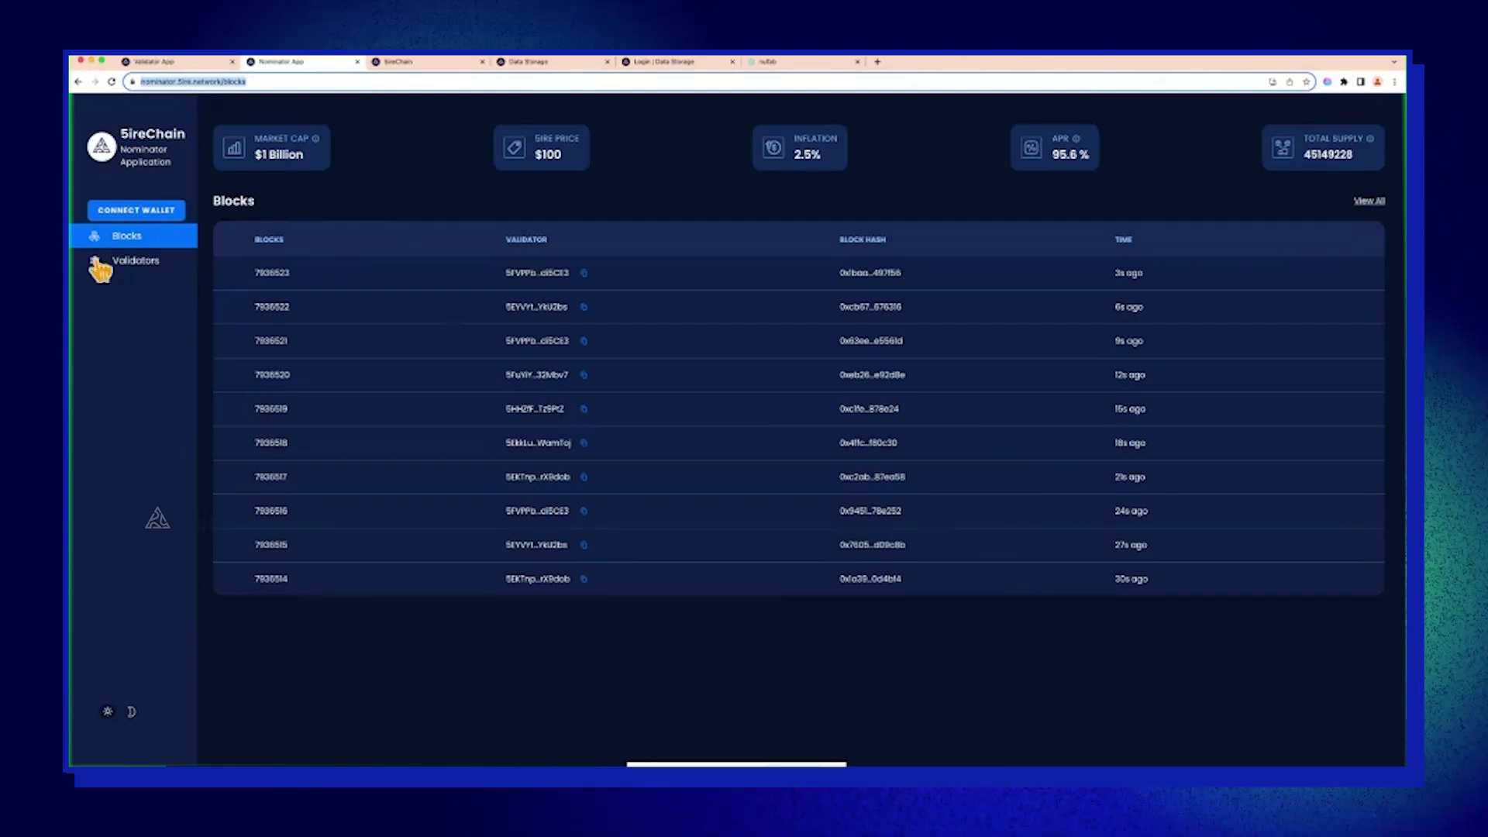
# Connect the 5ire wallet to the nominator site, approve its access request, and open the wallet.
pyautogui.click(149, 213)
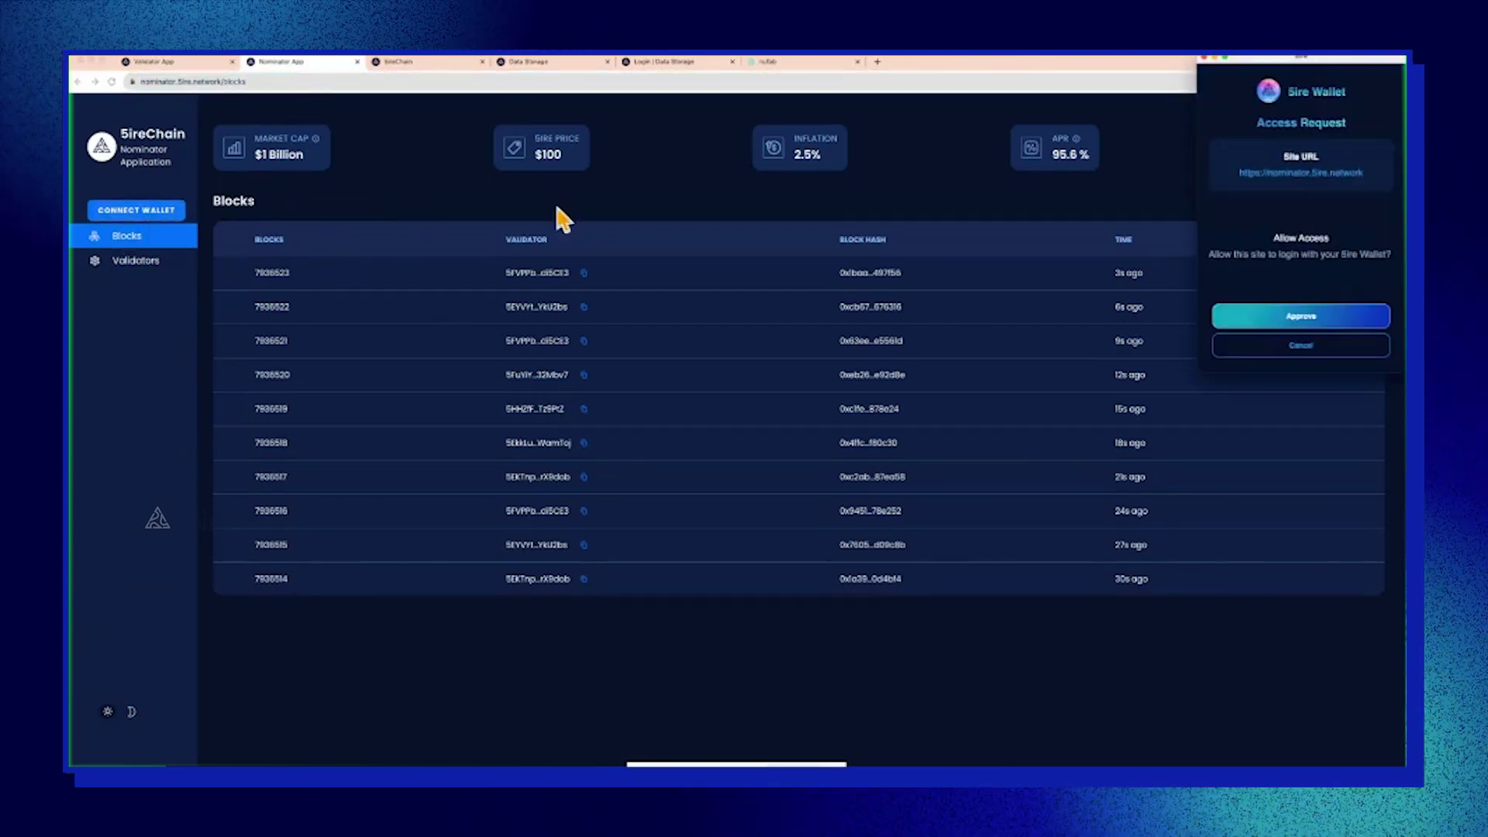
pyautogui.click(1323, 324)
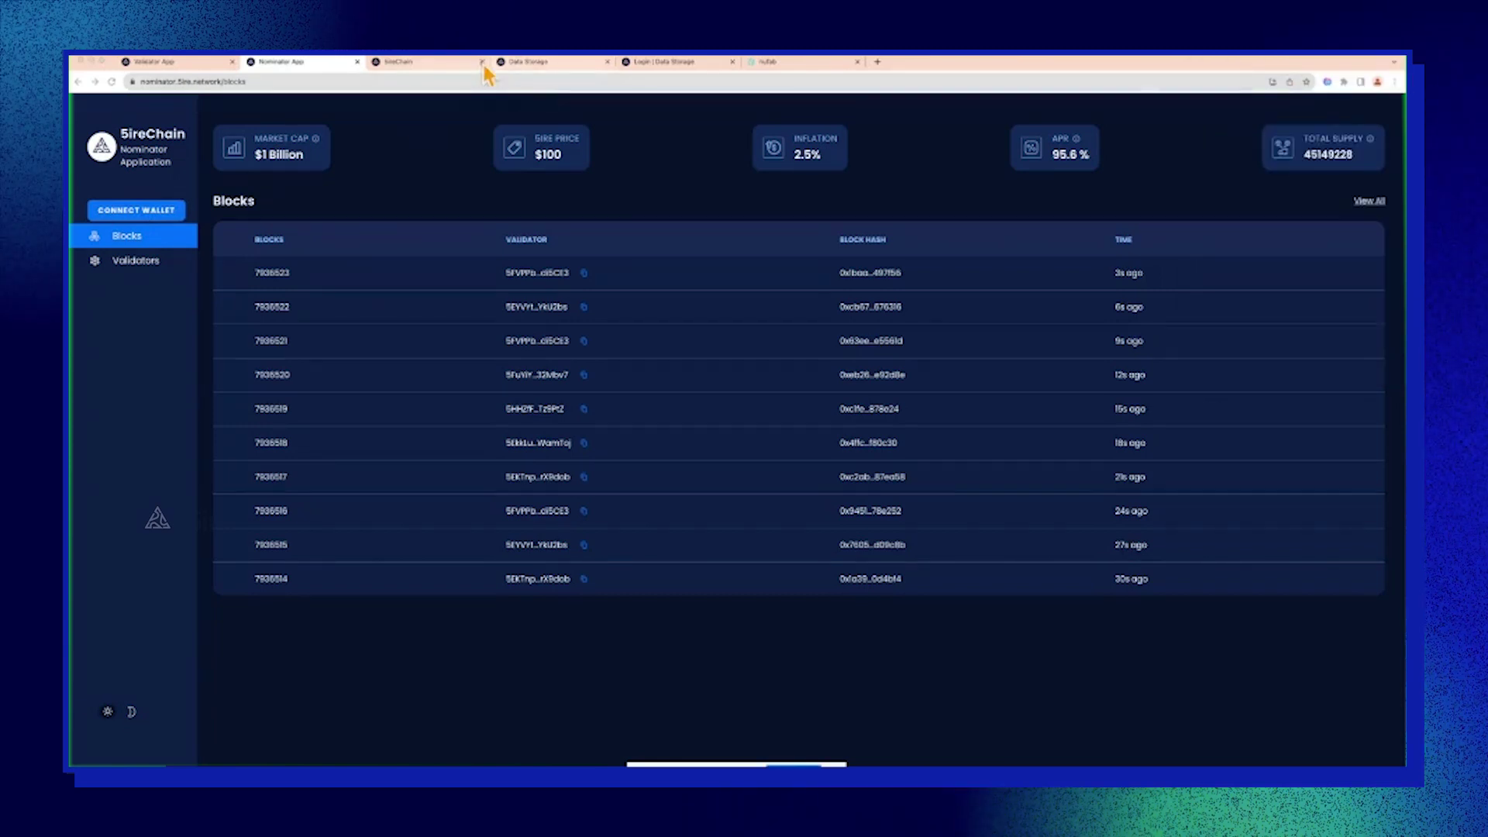
pyautogui.click(1327, 82)
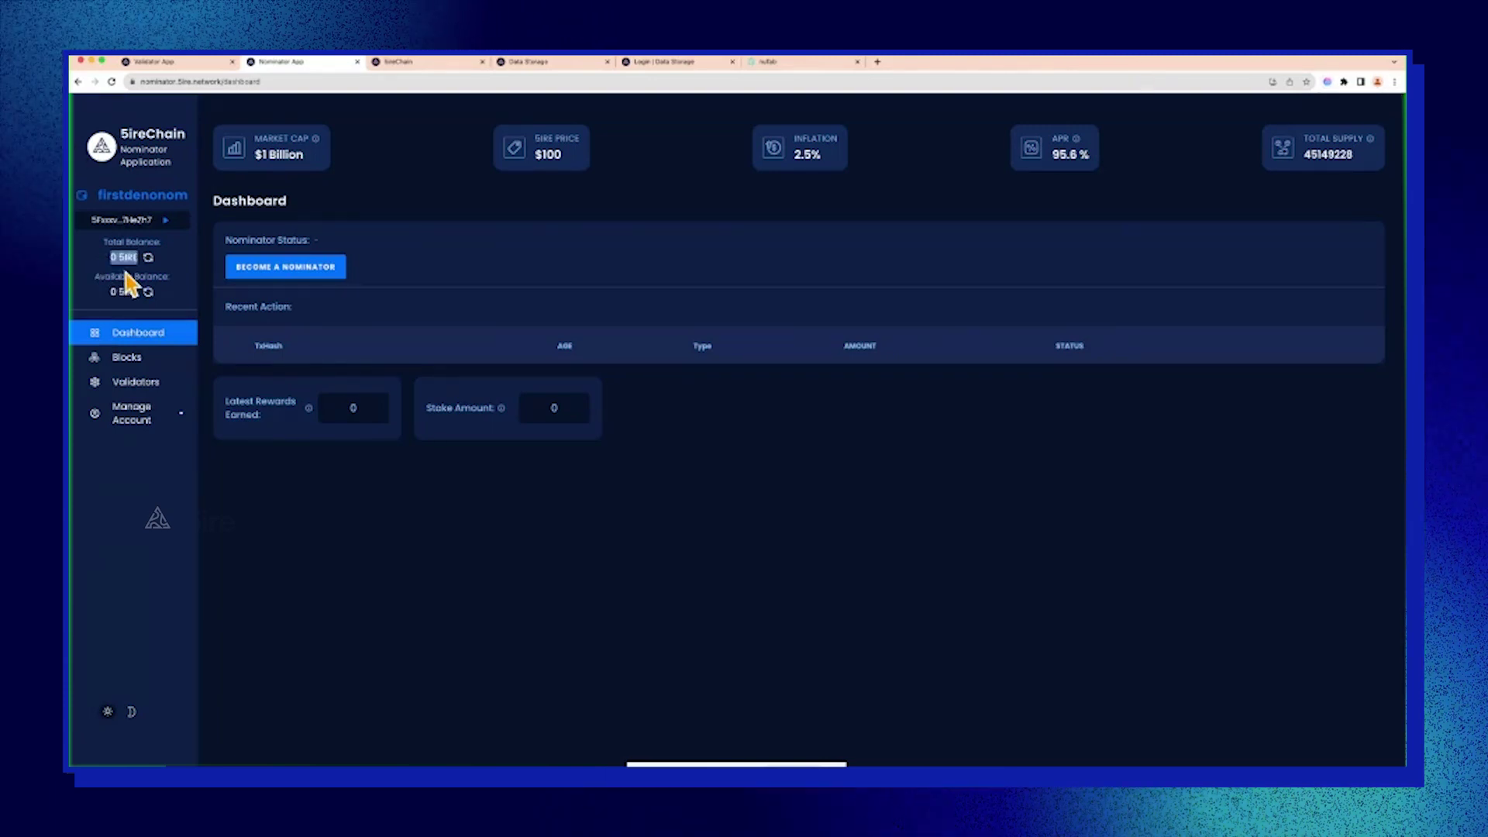
# Copy Account 1's native chain address from its QR code in the wallet.
pyautogui.click(1325, 84)
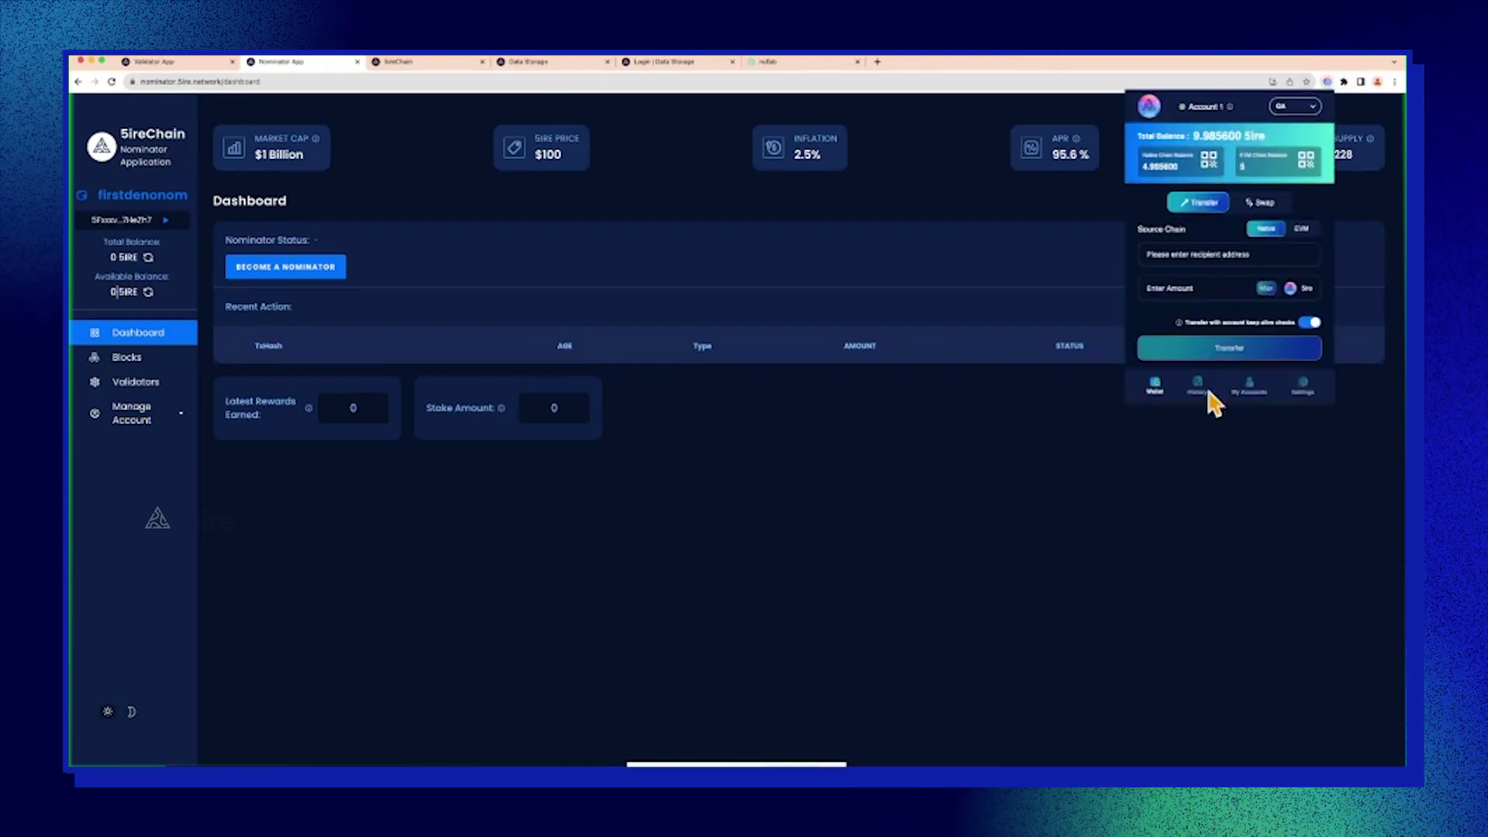
pyautogui.click(1194, 385)
pyautogui.click(1247, 385)
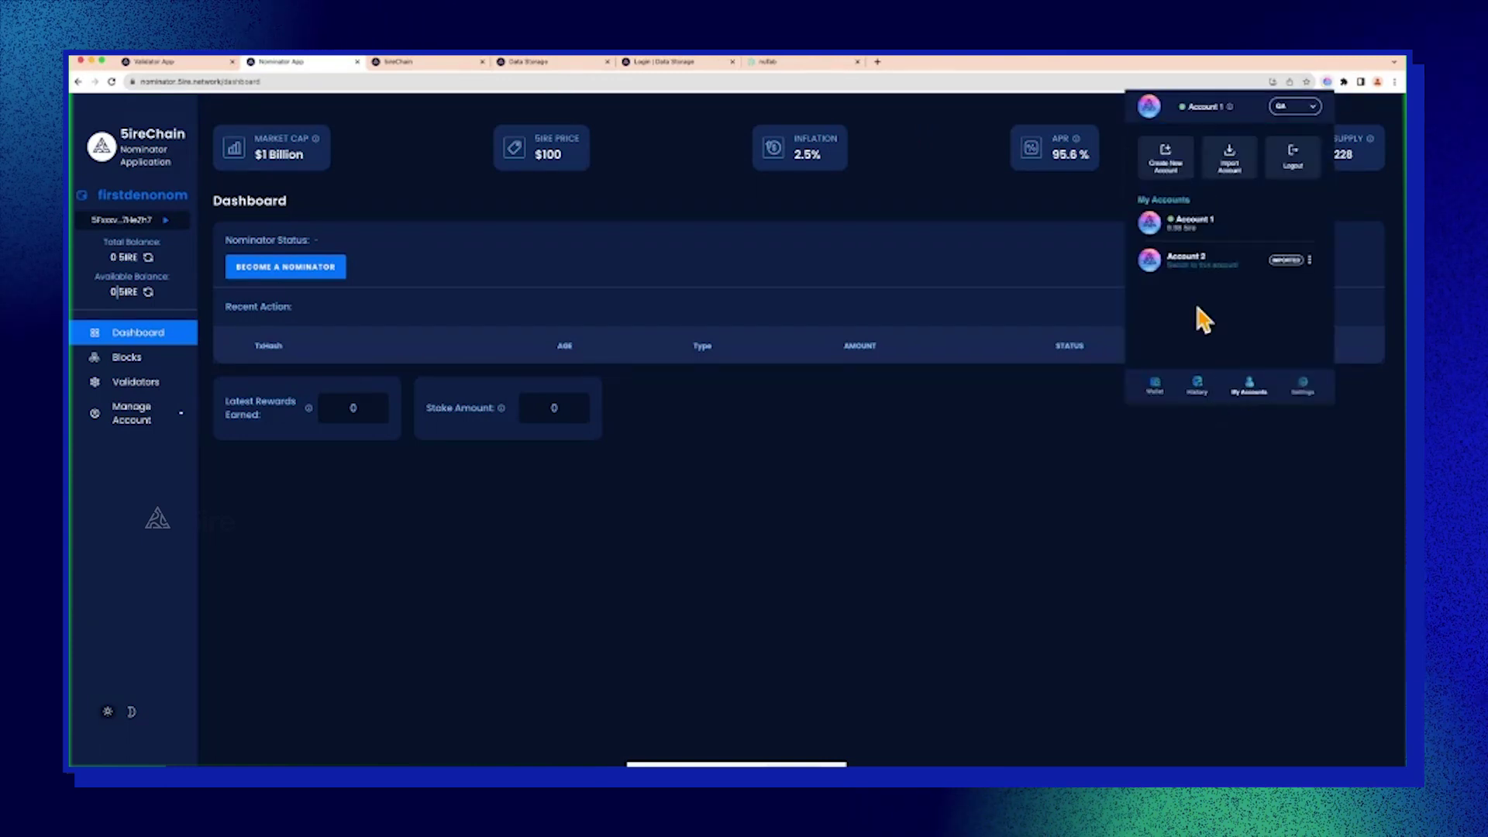
pyautogui.click(1190, 262)
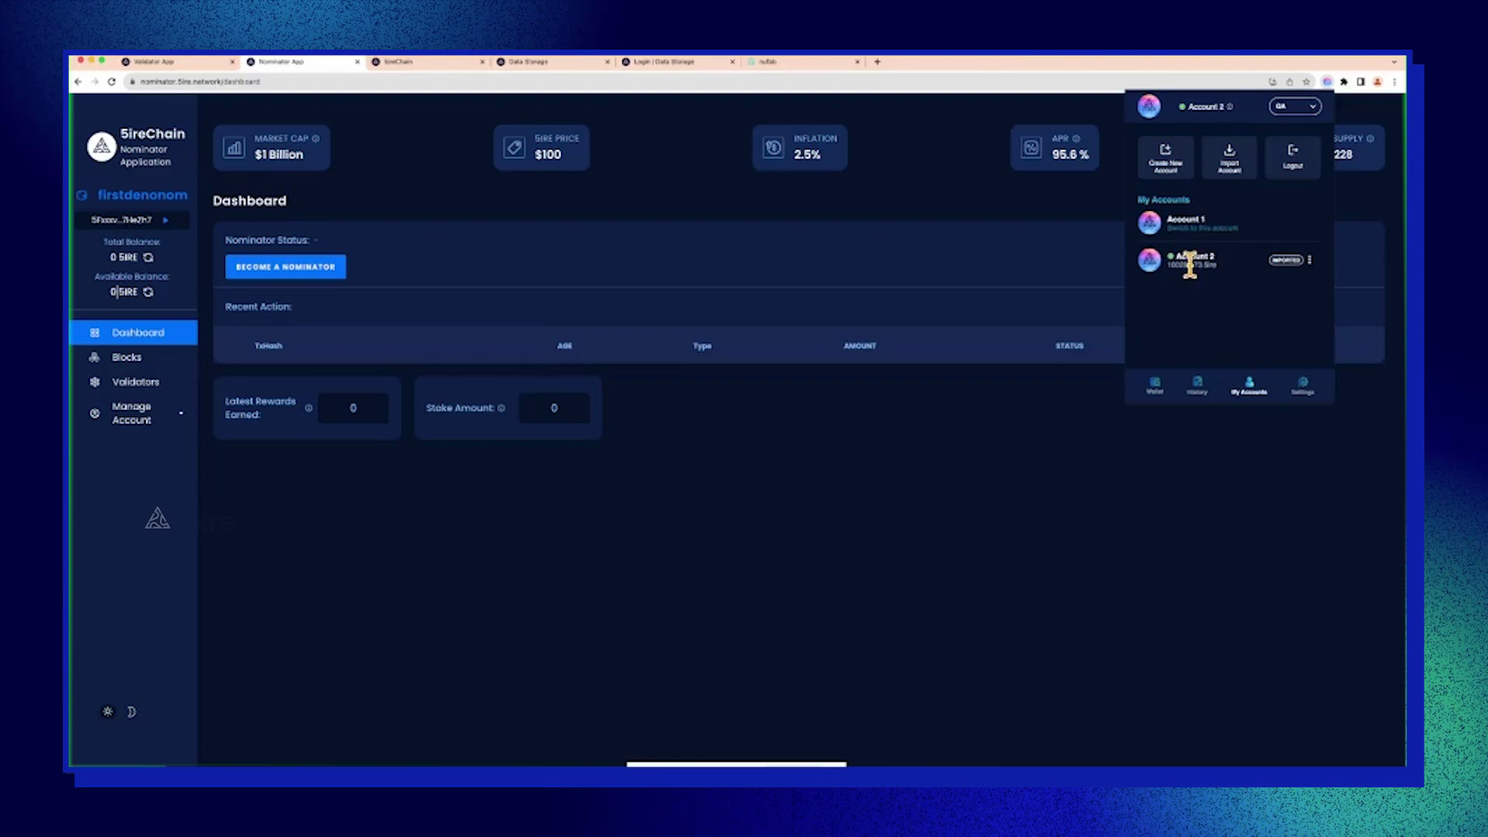
pyautogui.click(1209, 225)
pyautogui.click(1155, 385)
pyautogui.click(1209, 161)
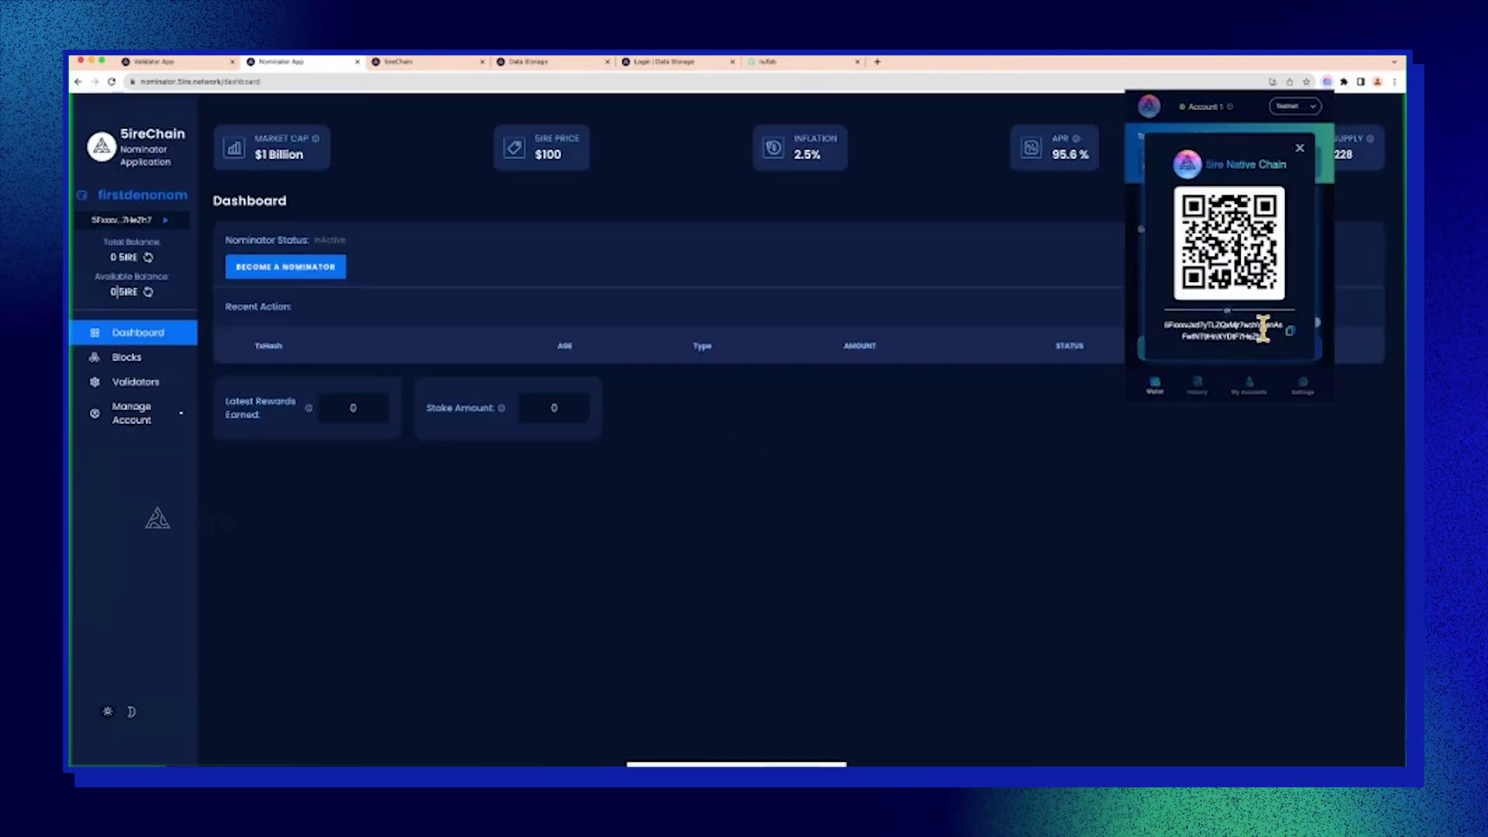
pyautogui.click(1289, 331)
pyautogui.click(1300, 148)
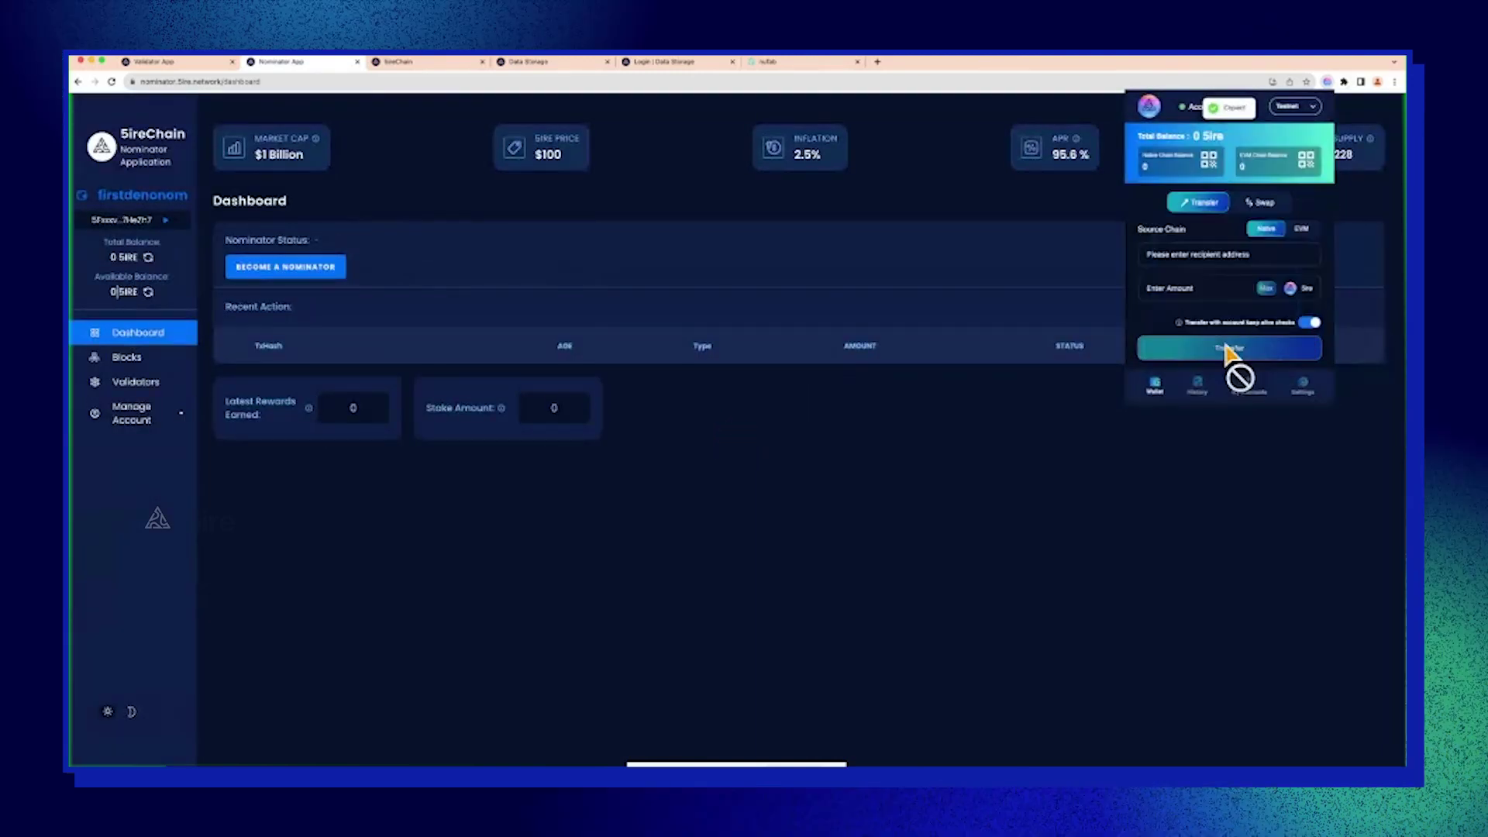
# From Account 2, transfer 400 SIRE to Account 1's address.
pyautogui.click(1201, 387)
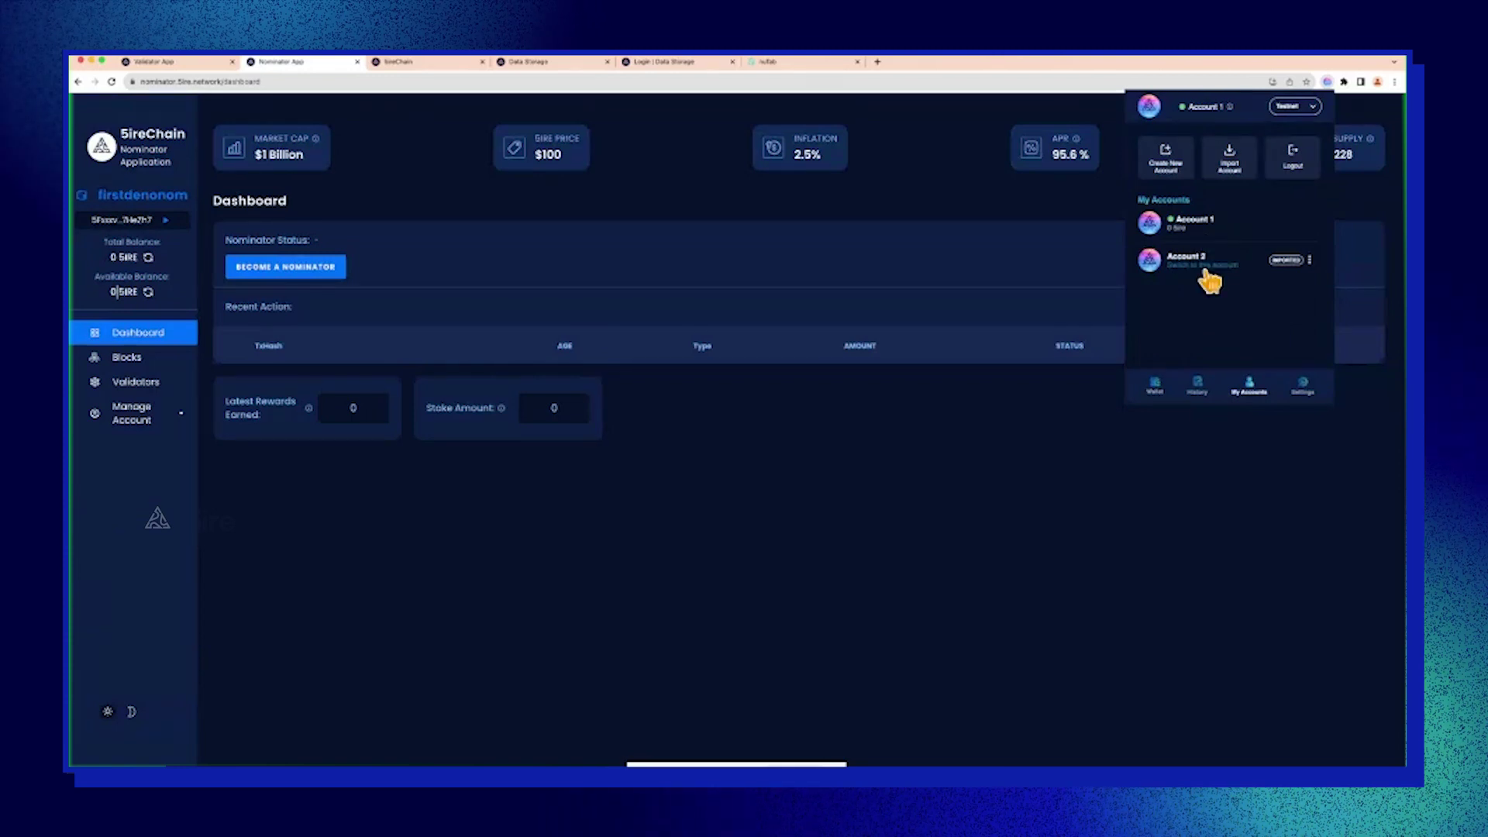
pyautogui.click(1203, 263)
pyautogui.click(1155, 391)
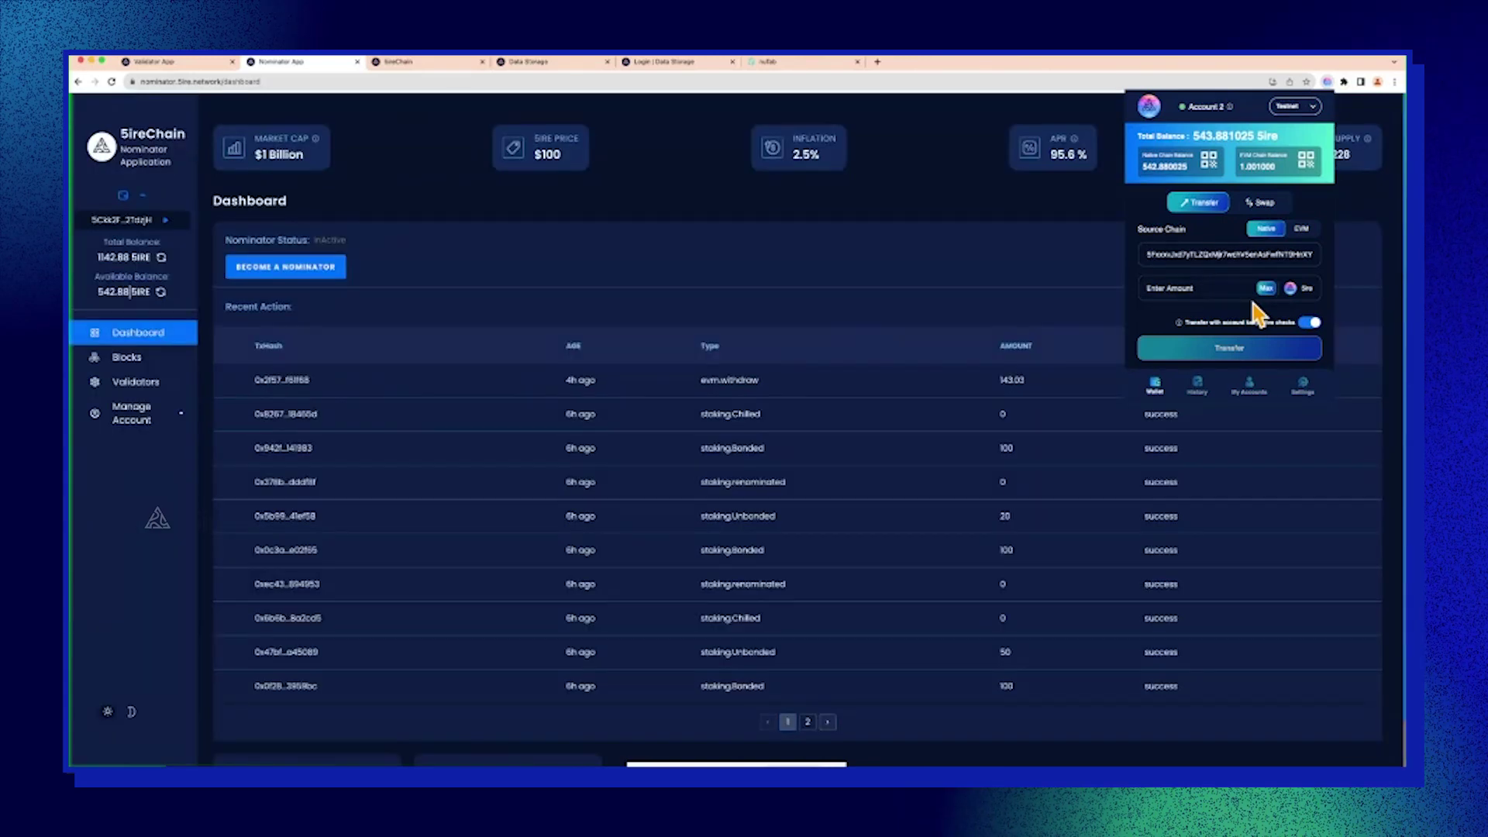
pyautogui.click(1224, 287)
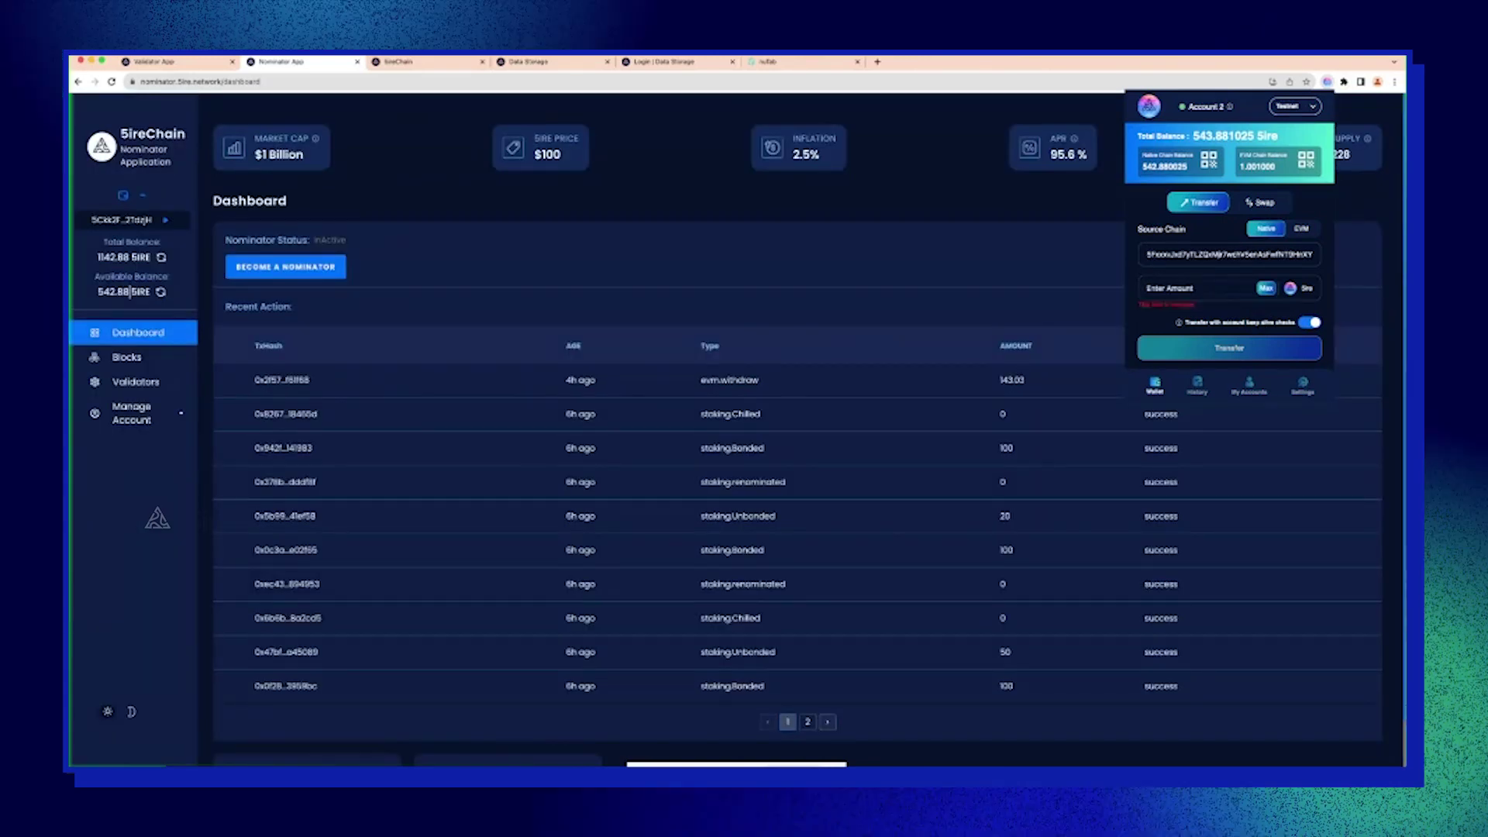
pyautogui.write('400')
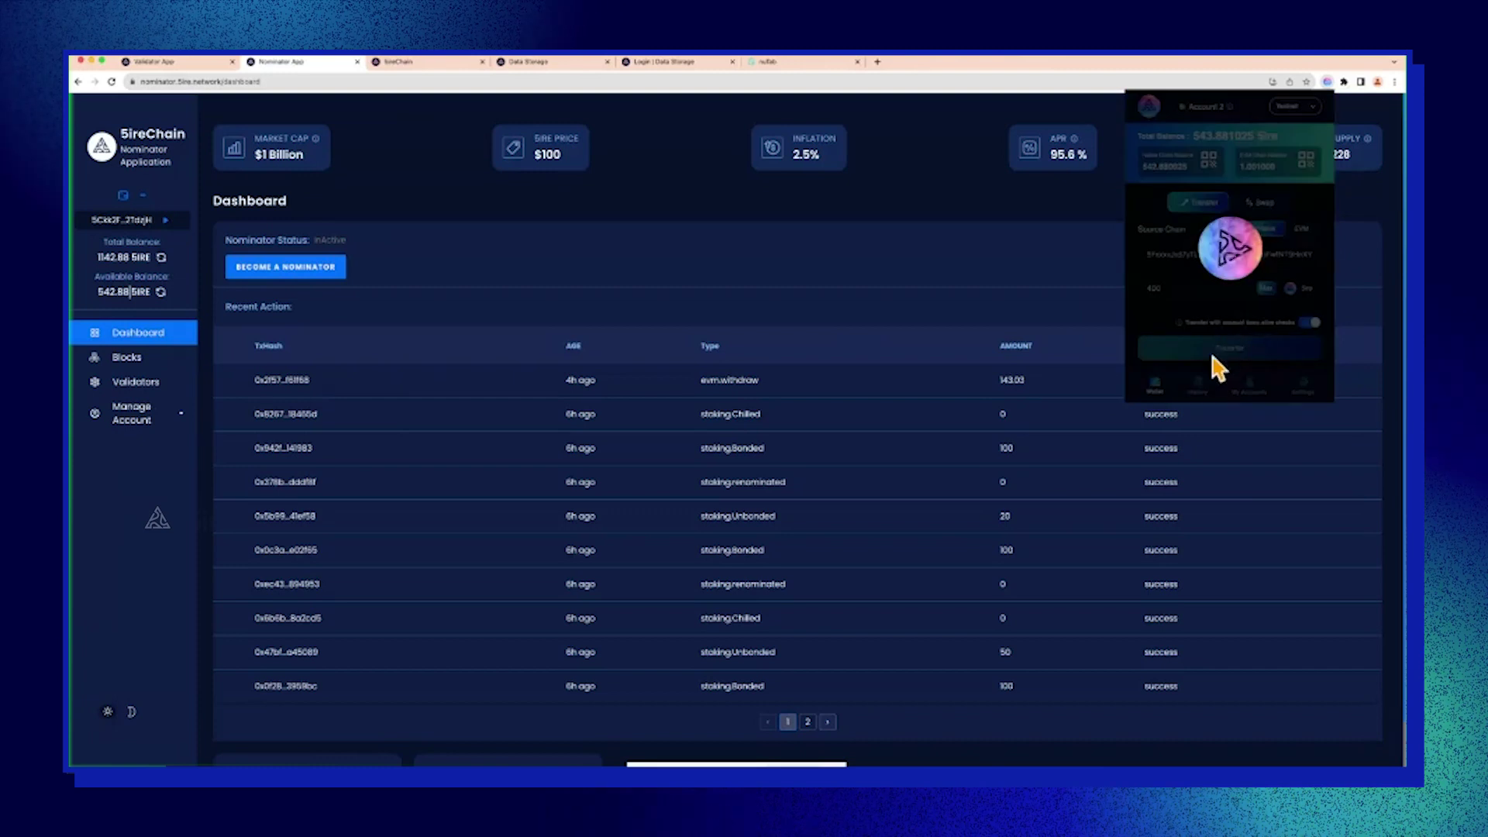
pyautogui.click(1211, 351)
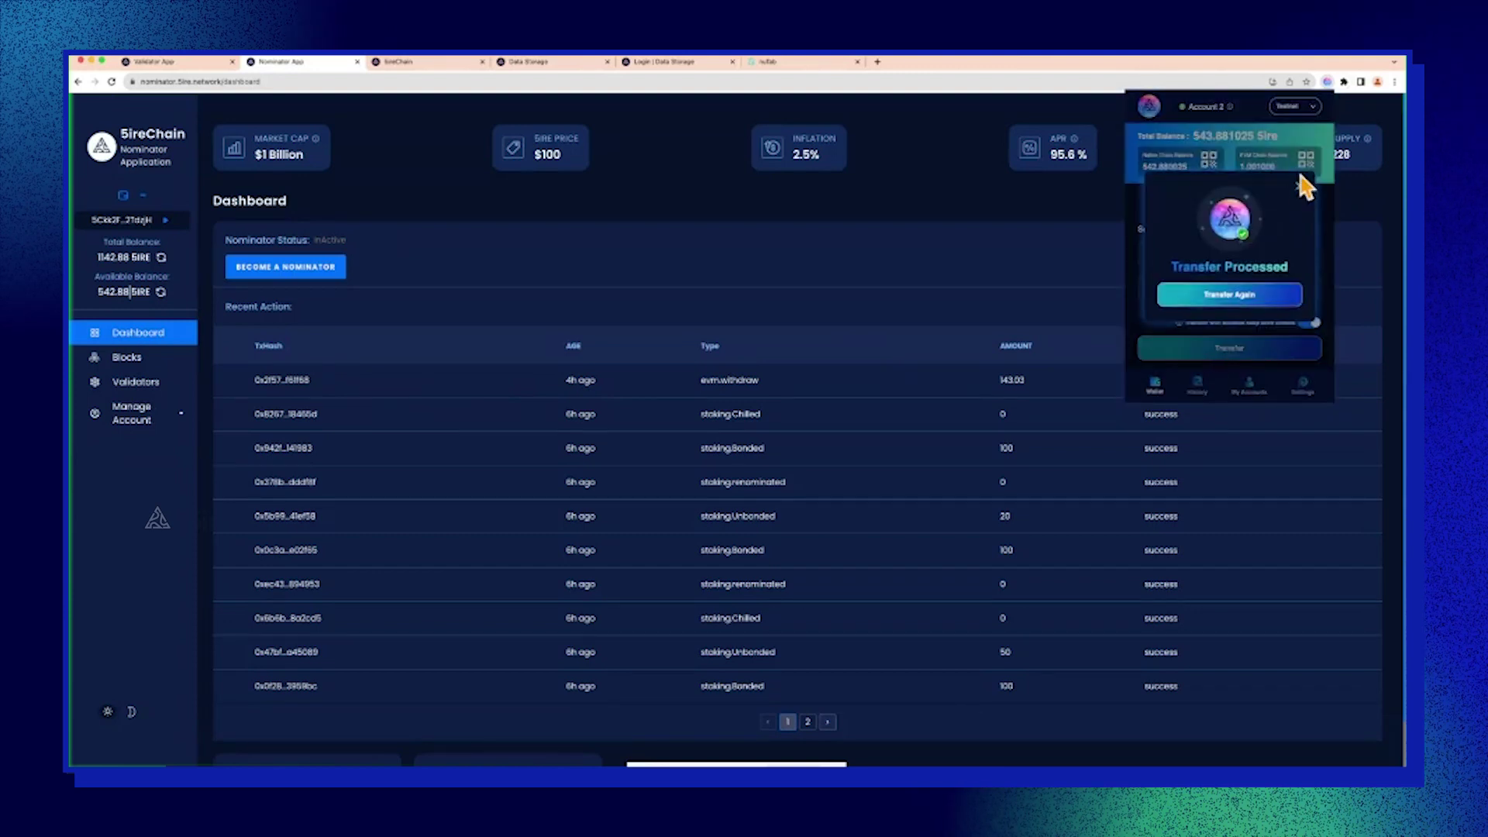
pyautogui.click(1304, 193)
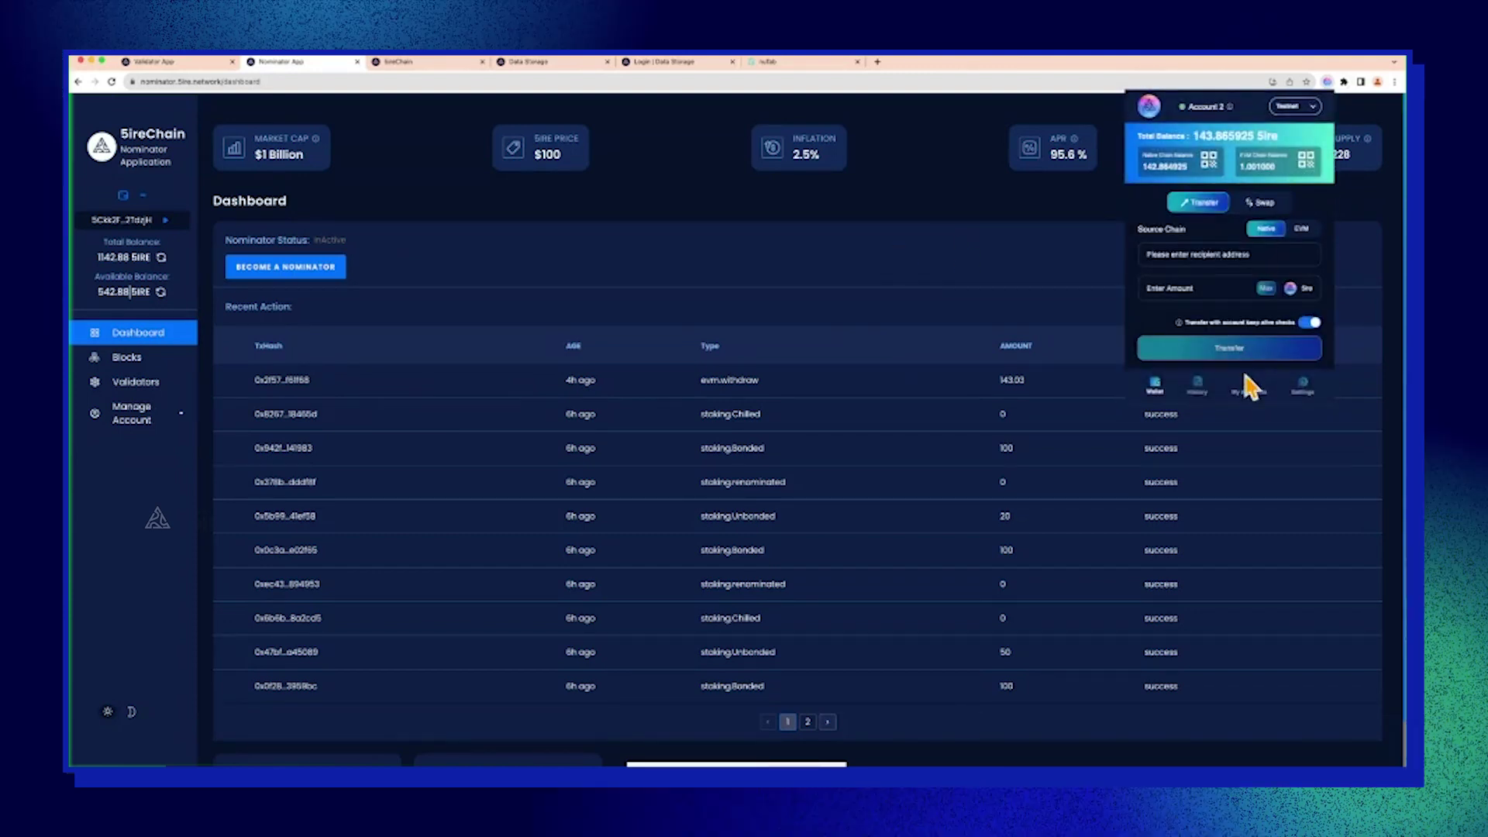
# Make Account 1 the active wallet account again and return to the dashboard.
pyautogui.click(1248, 387)
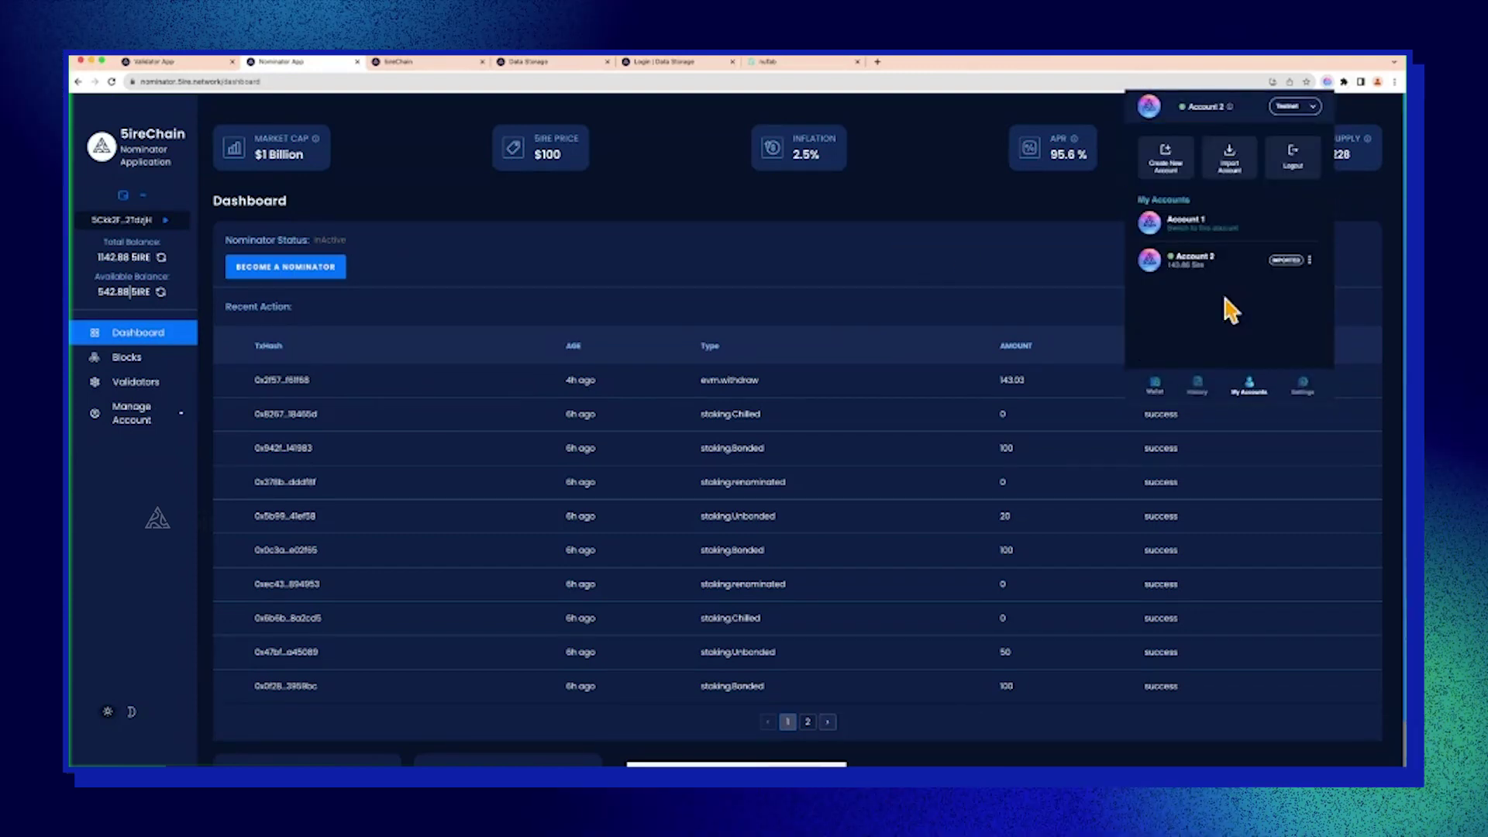
pyautogui.click(1221, 226)
pyautogui.click(1156, 387)
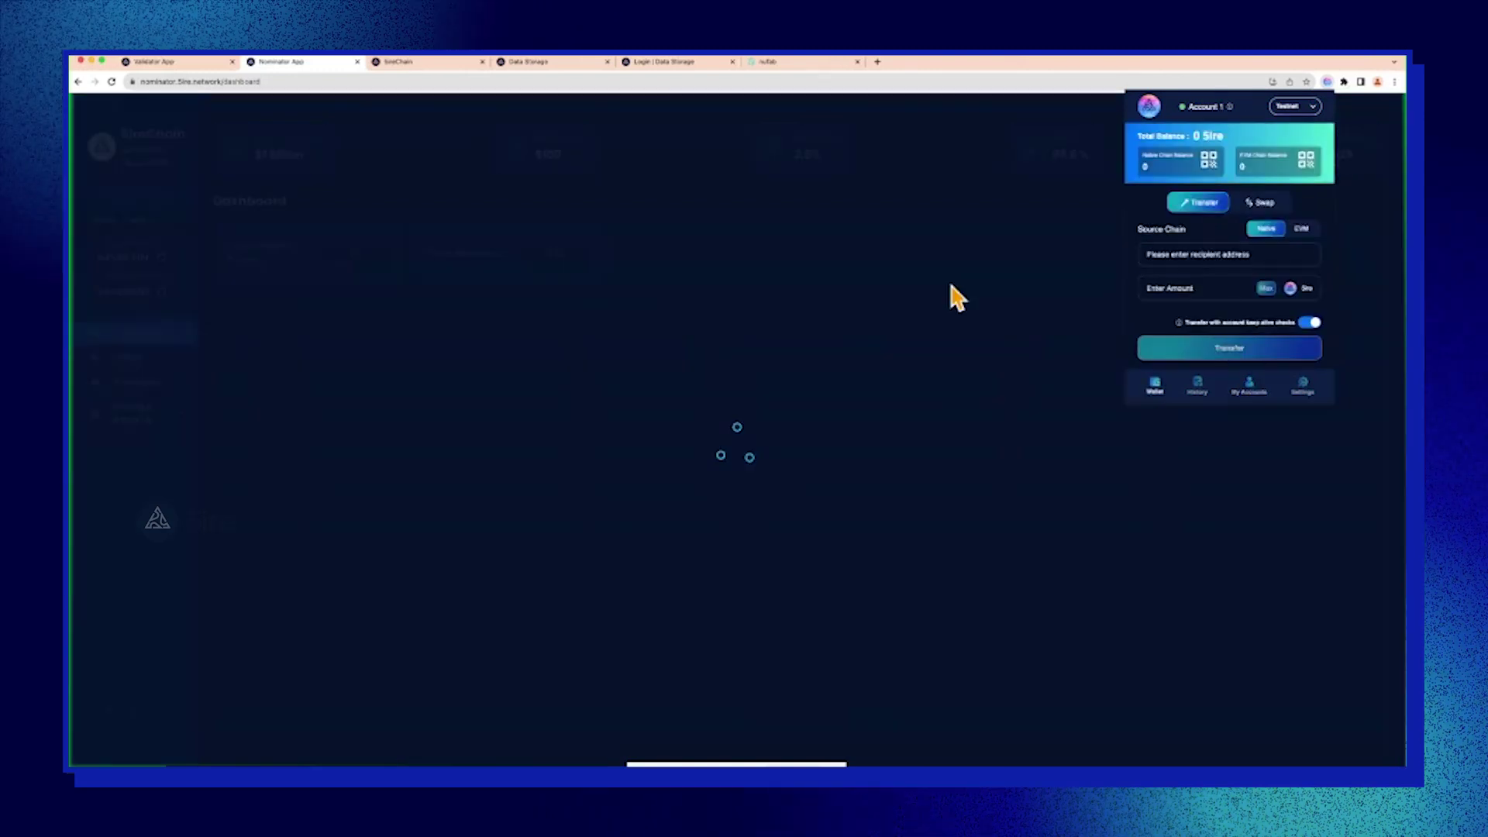
pyautogui.click(929, 263)
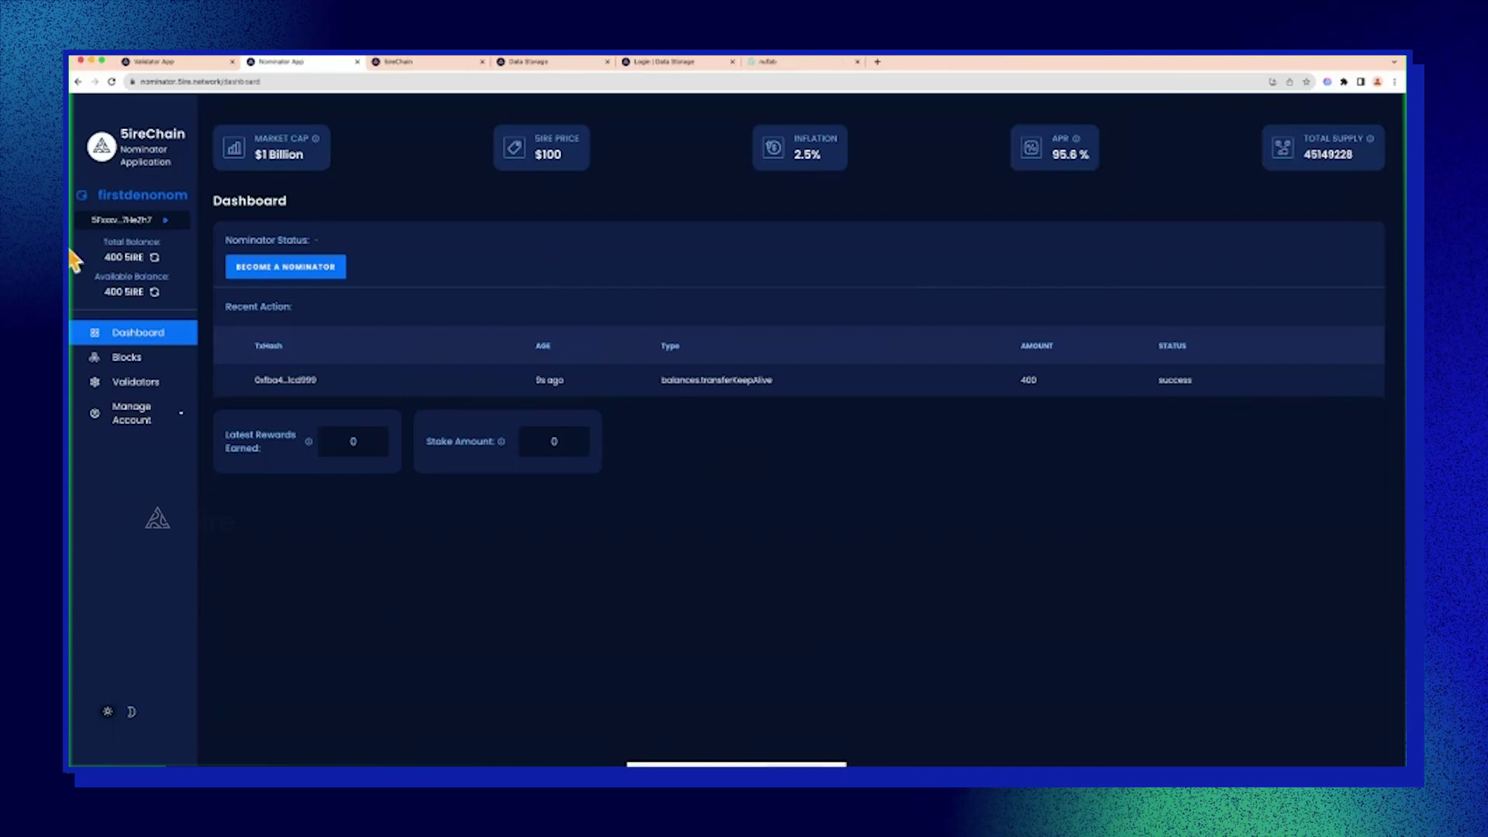
# On the validators list, turn on 'Toggle to nominate multiple validators'.
pyautogui.click(285, 268)
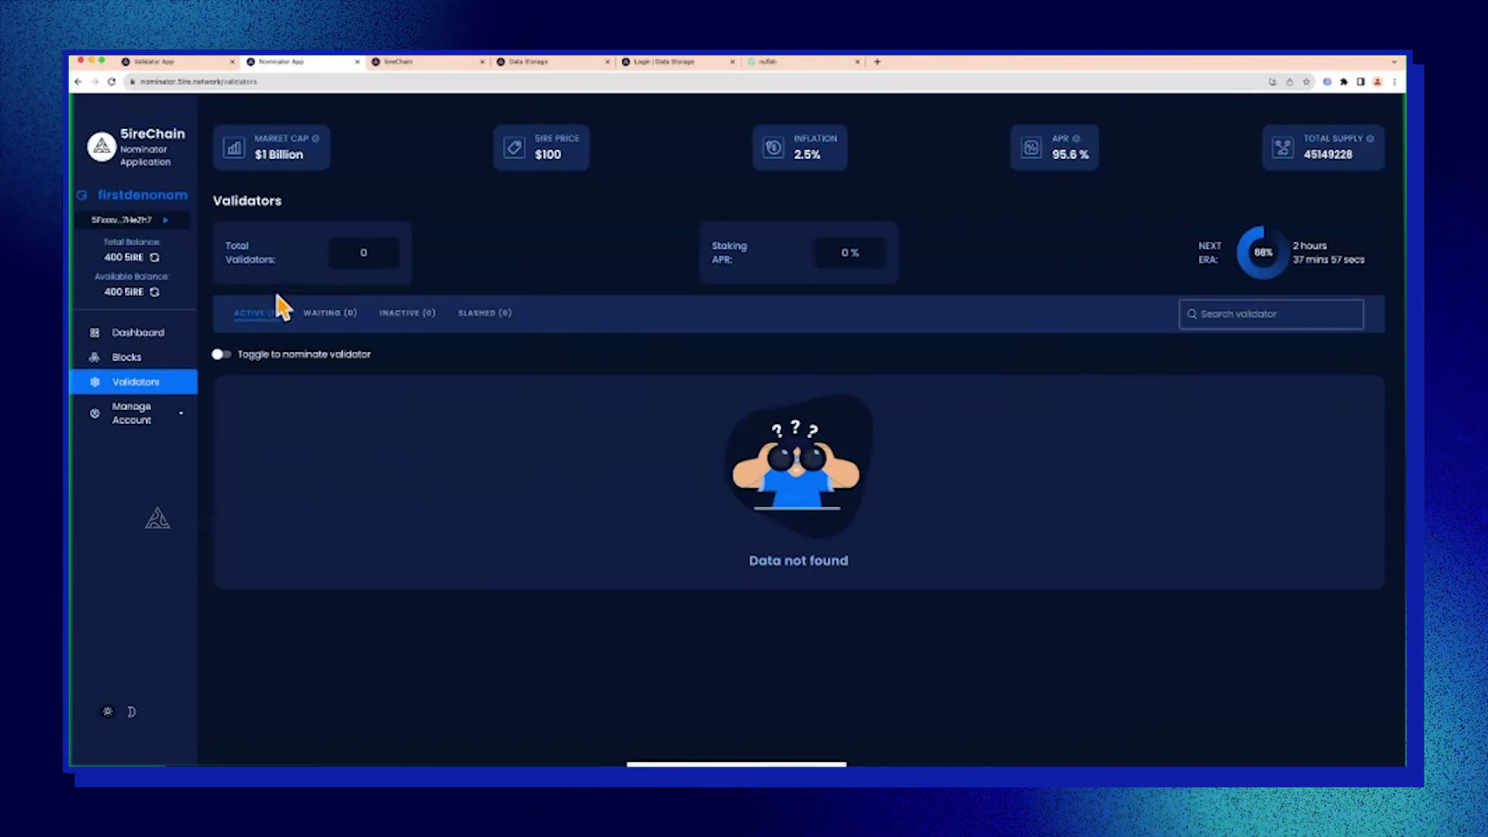
pyautogui.click(222, 355)
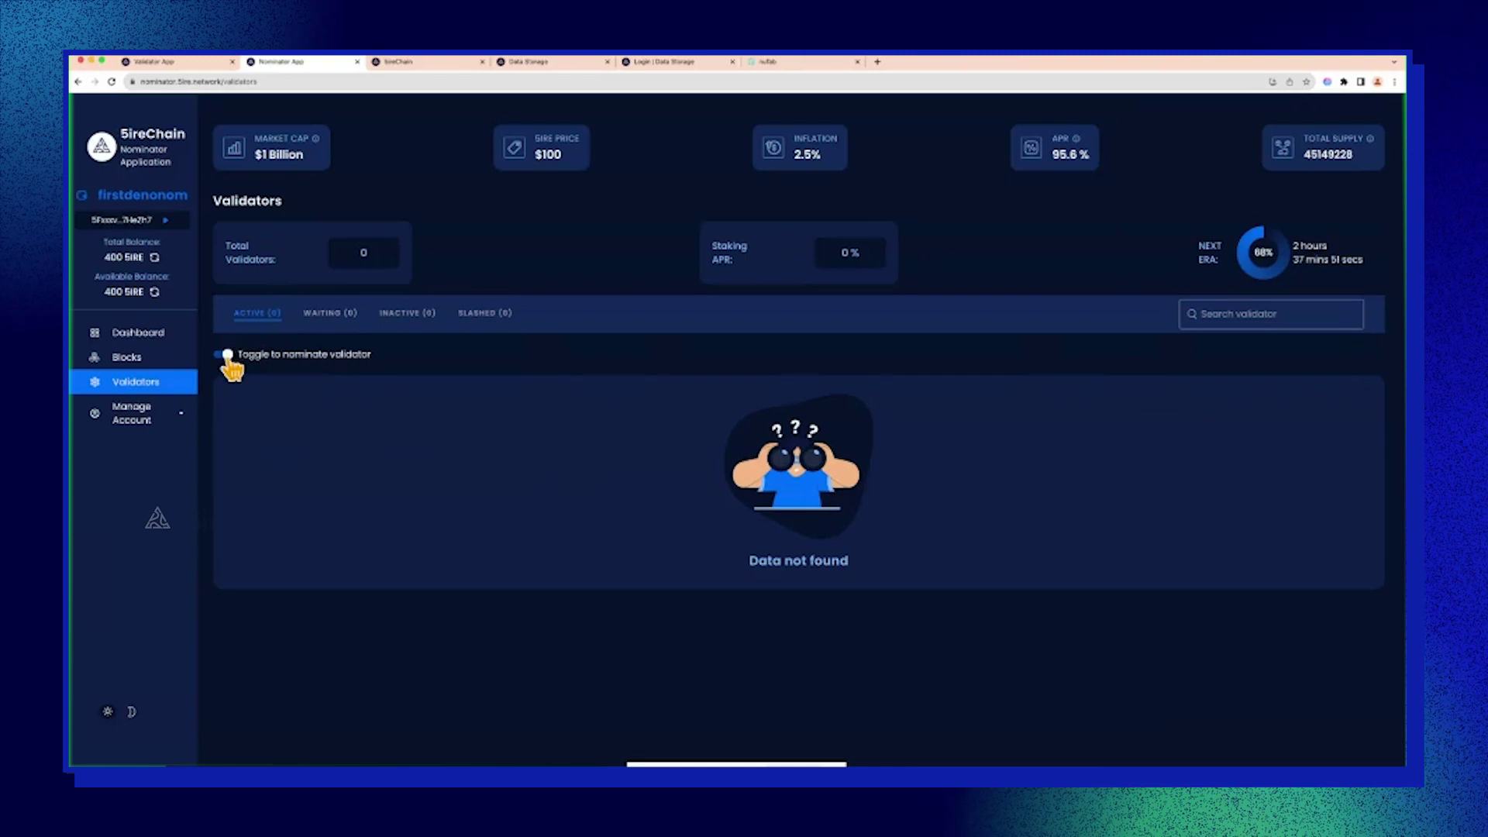
pyautogui.click(223, 355)
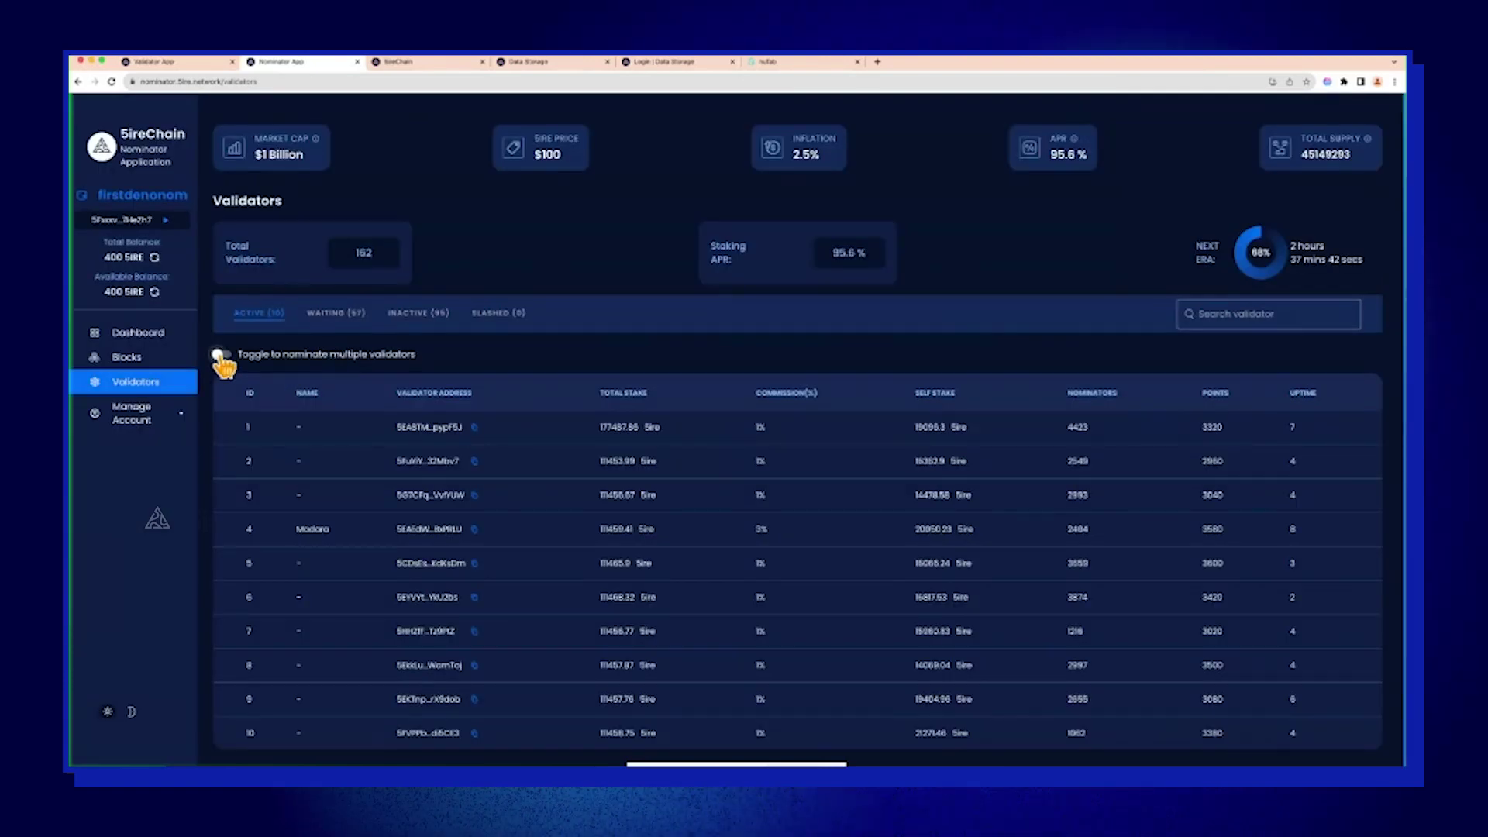
pyautogui.click(223, 355)
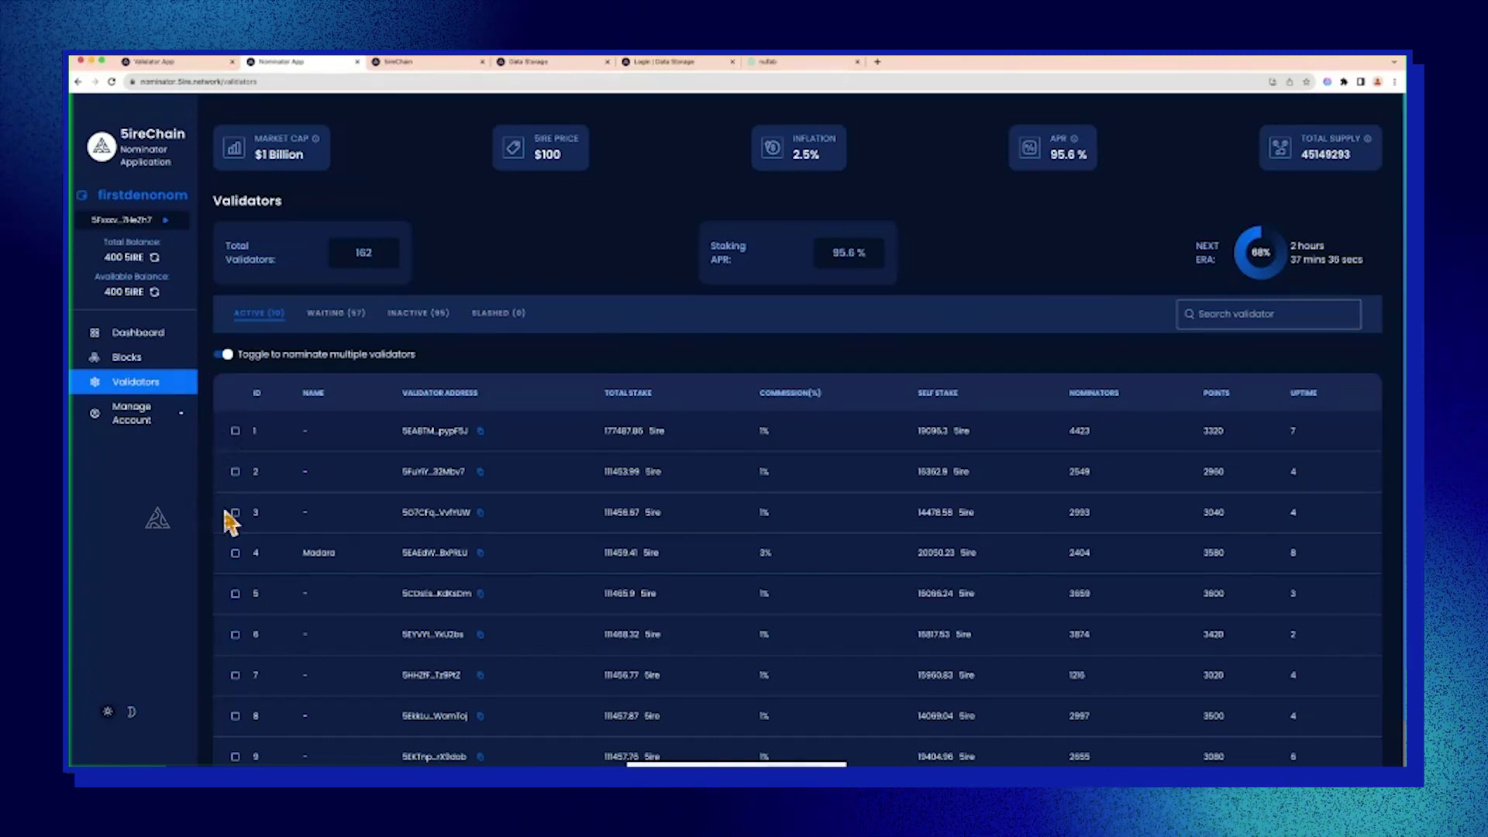
# Select the first two validators and nominate them to reach the bond setup form.
pyautogui.click(235, 431)
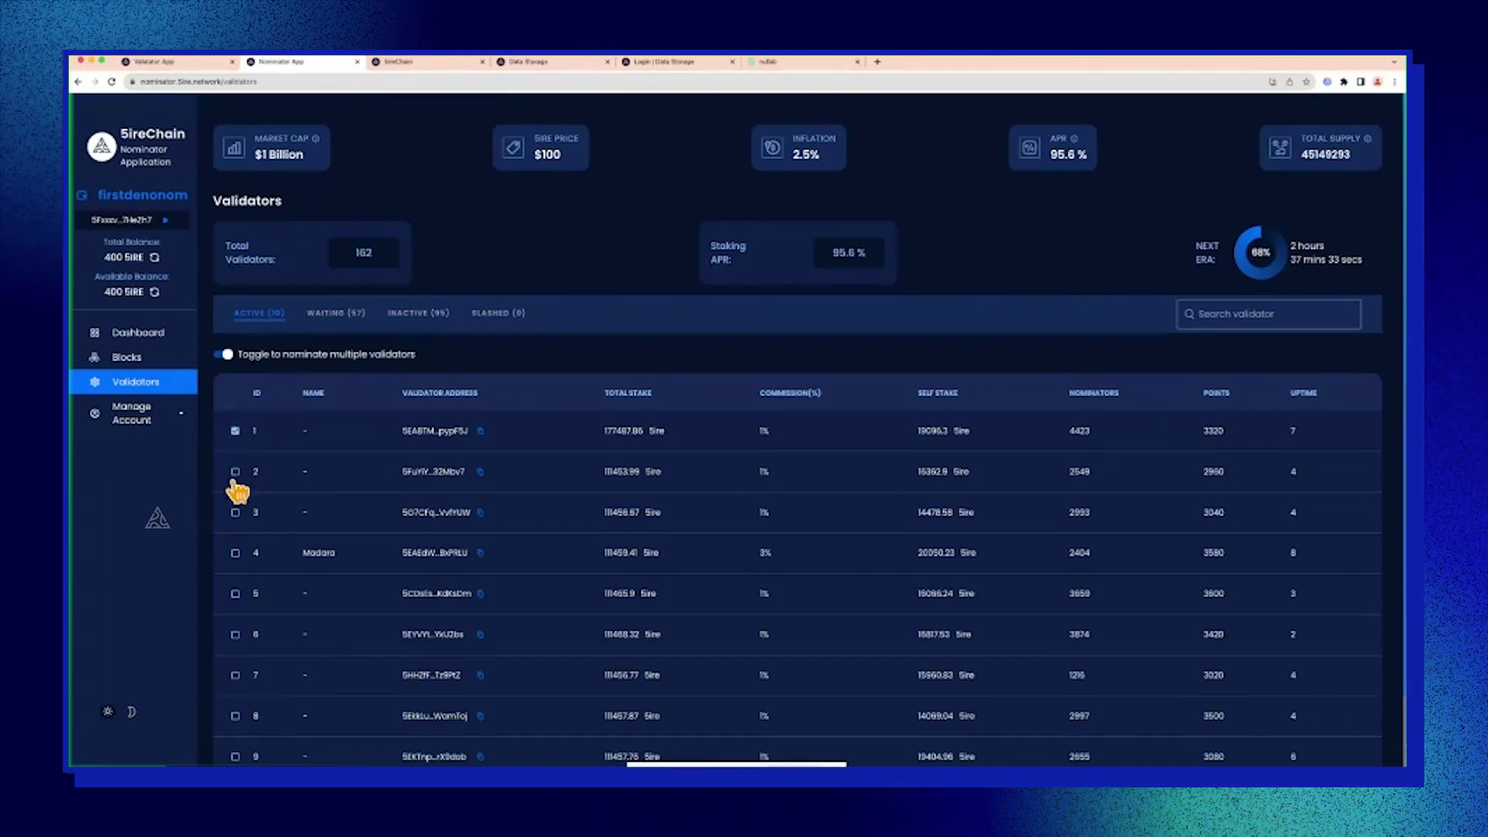
pyautogui.click(235, 471)
pyautogui.scroll(-2, 1011, 643)
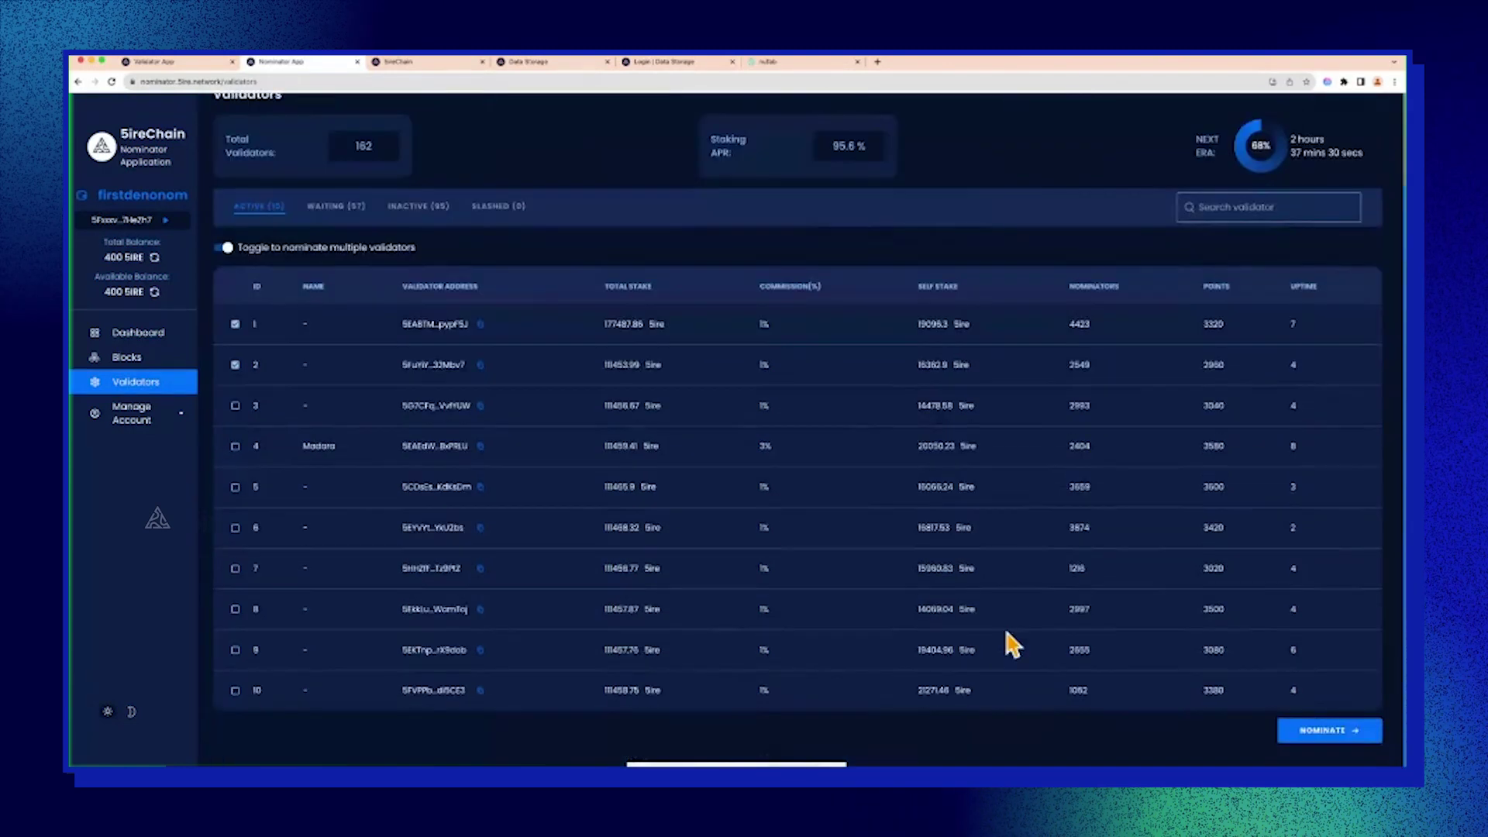
pyautogui.click(1329, 730)
pyautogui.click(626, 361)
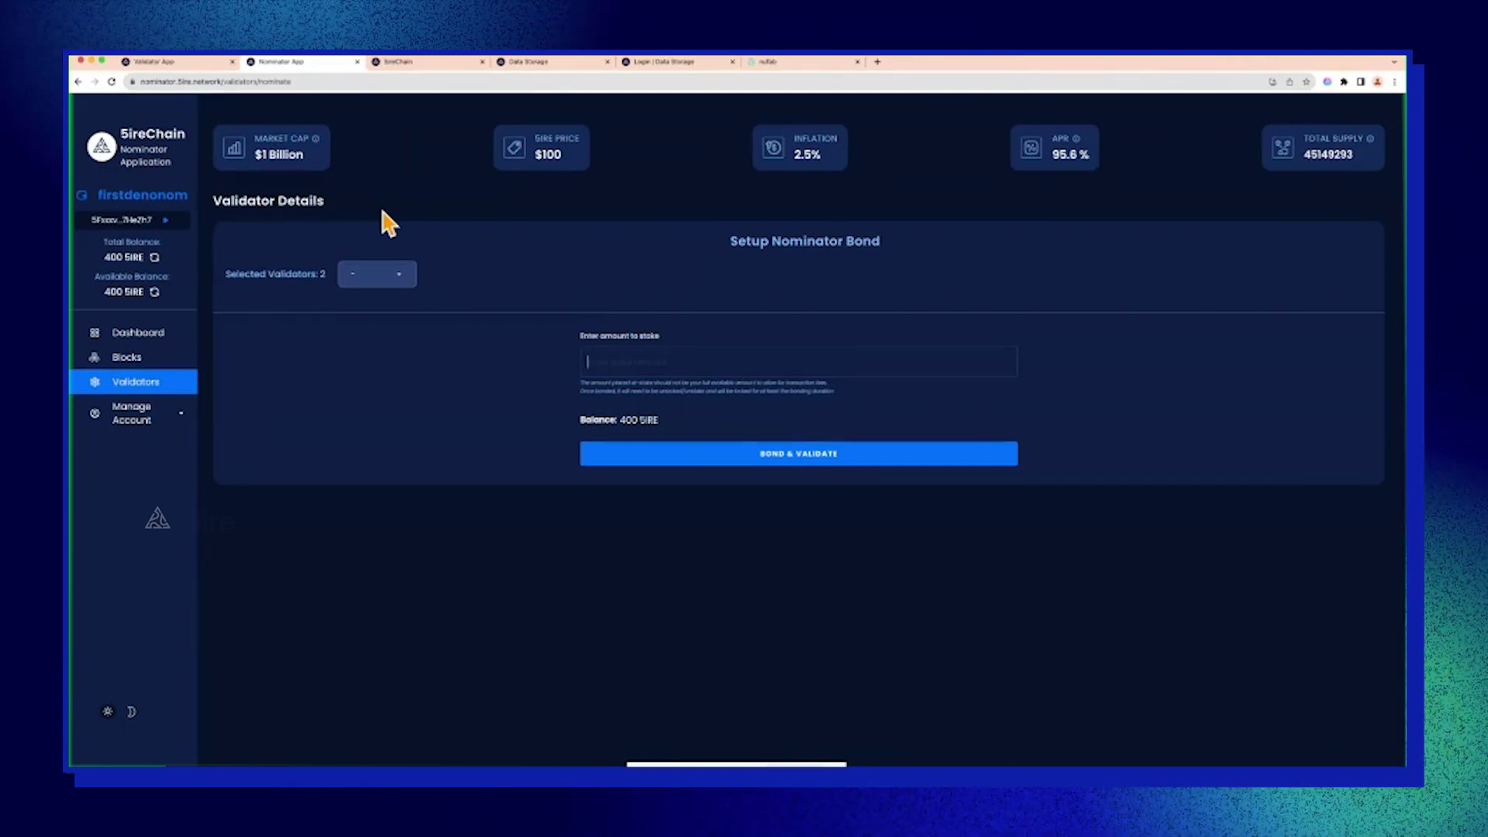
# Bond 30 SIRE with BOND & VALIDATE to nominate both chosen validators.
pyautogui.write('30')
pyautogui.click(647, 456)
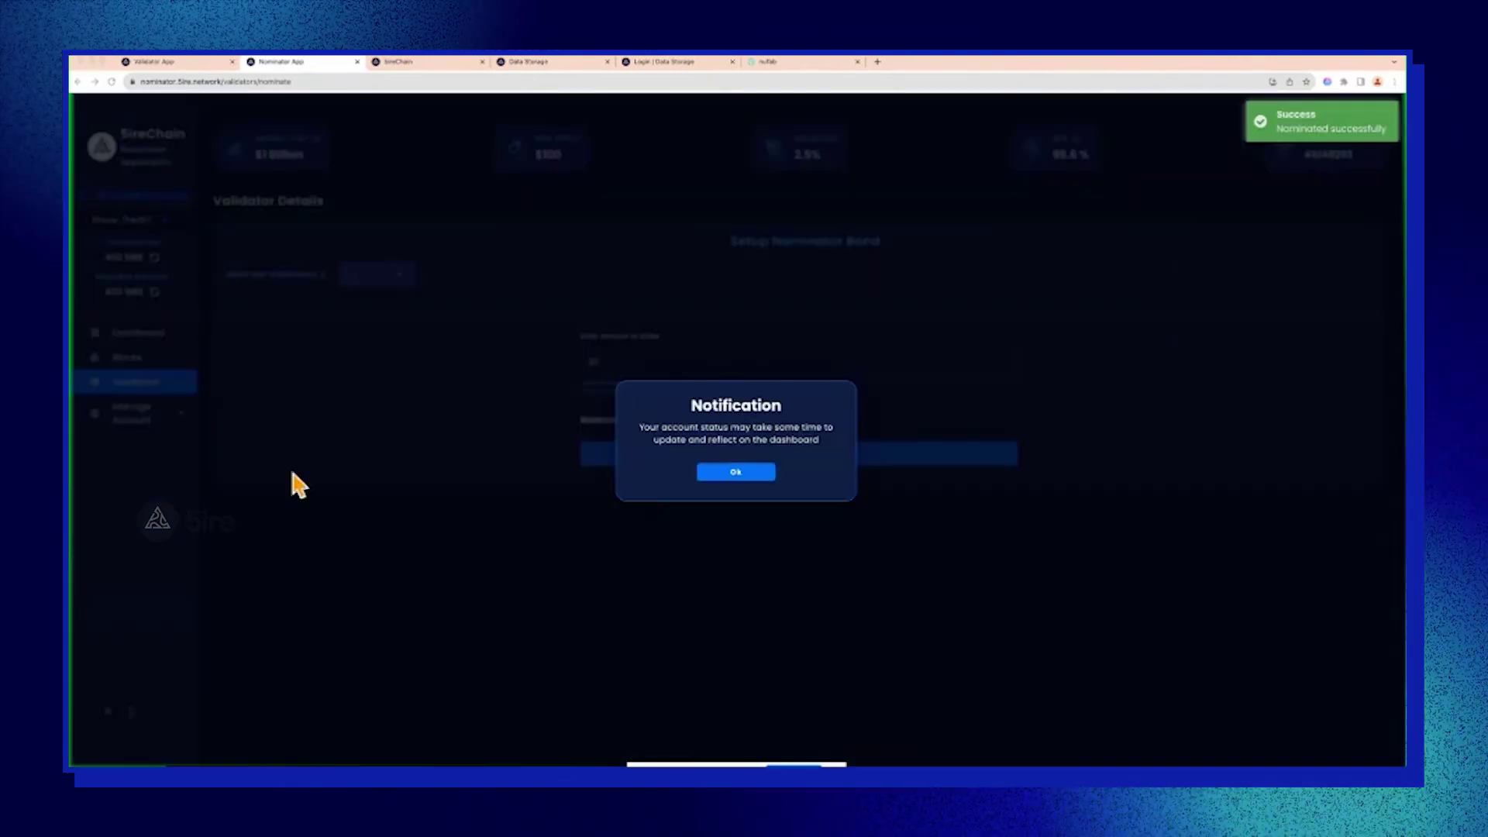
pyautogui.click(740, 472)
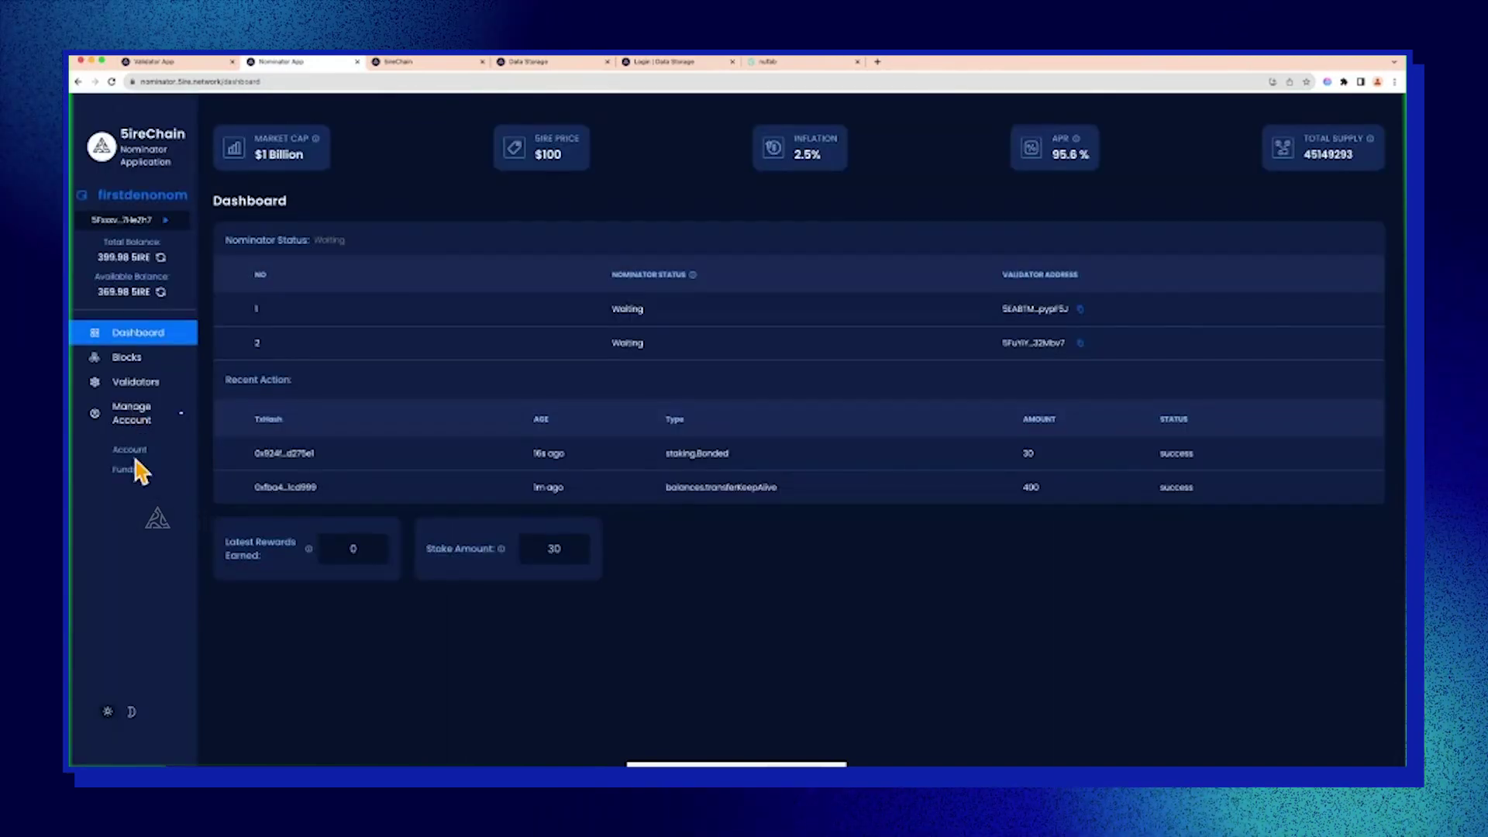
# Open the Funds page under Manage Account.
pyautogui.click(128, 471)
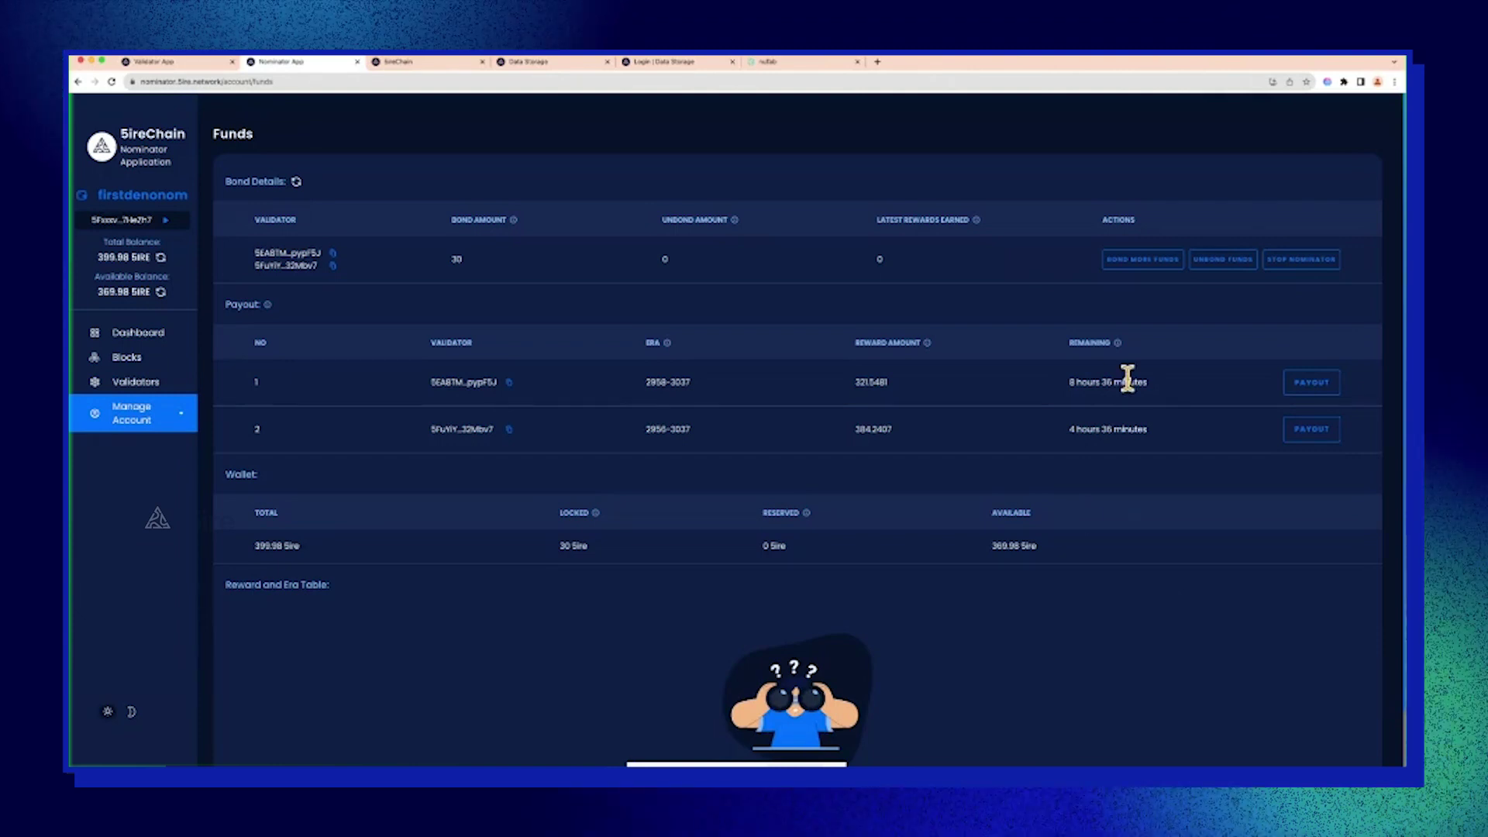
# Bond an additional 10 SIRE via BOND MORE FUNDS, raising the bond to 40.
pyautogui.click(1148, 262)
pyautogui.click(737, 262)
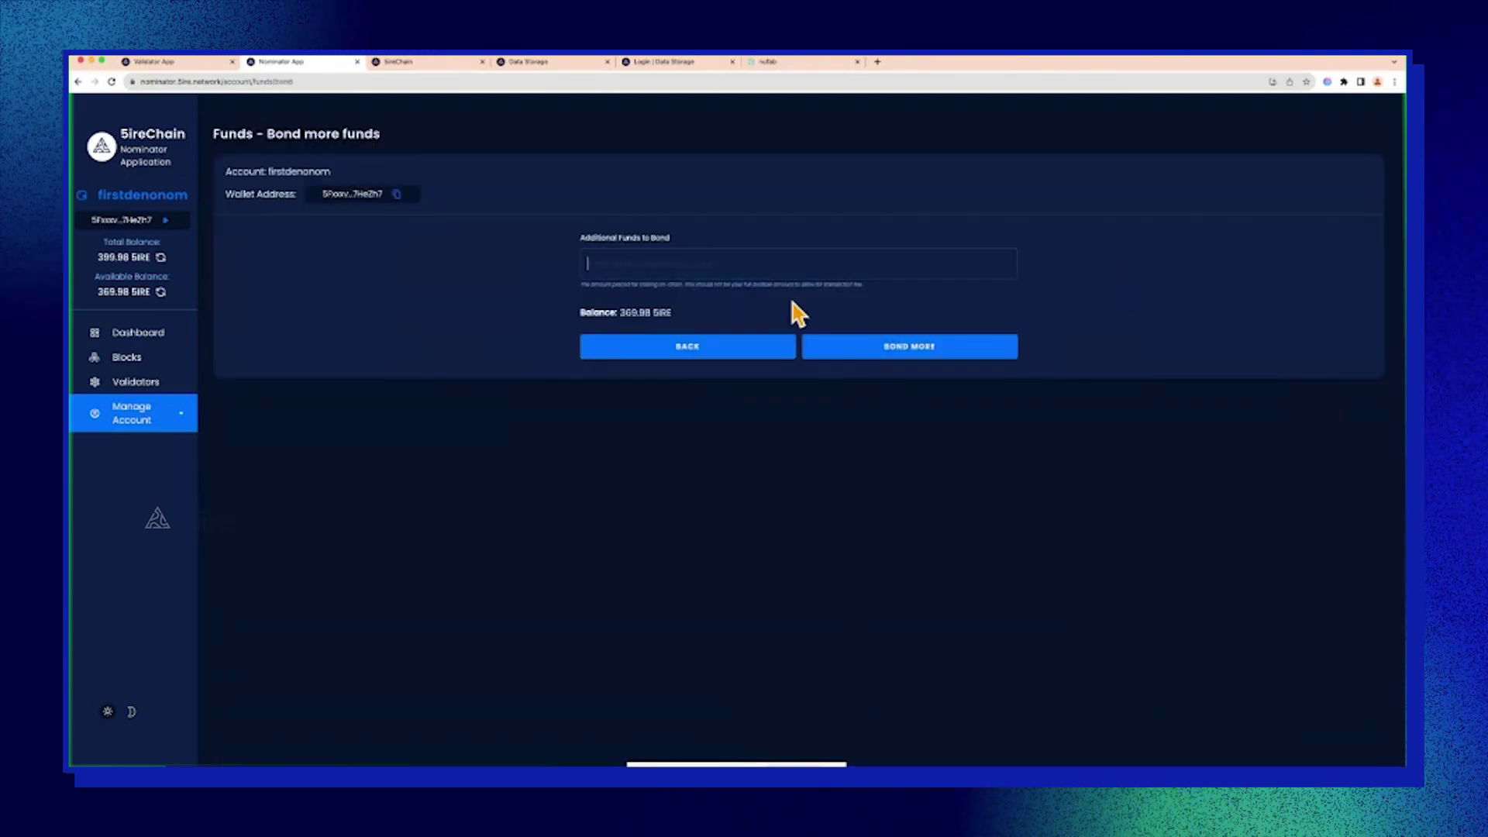
pyautogui.write('10')
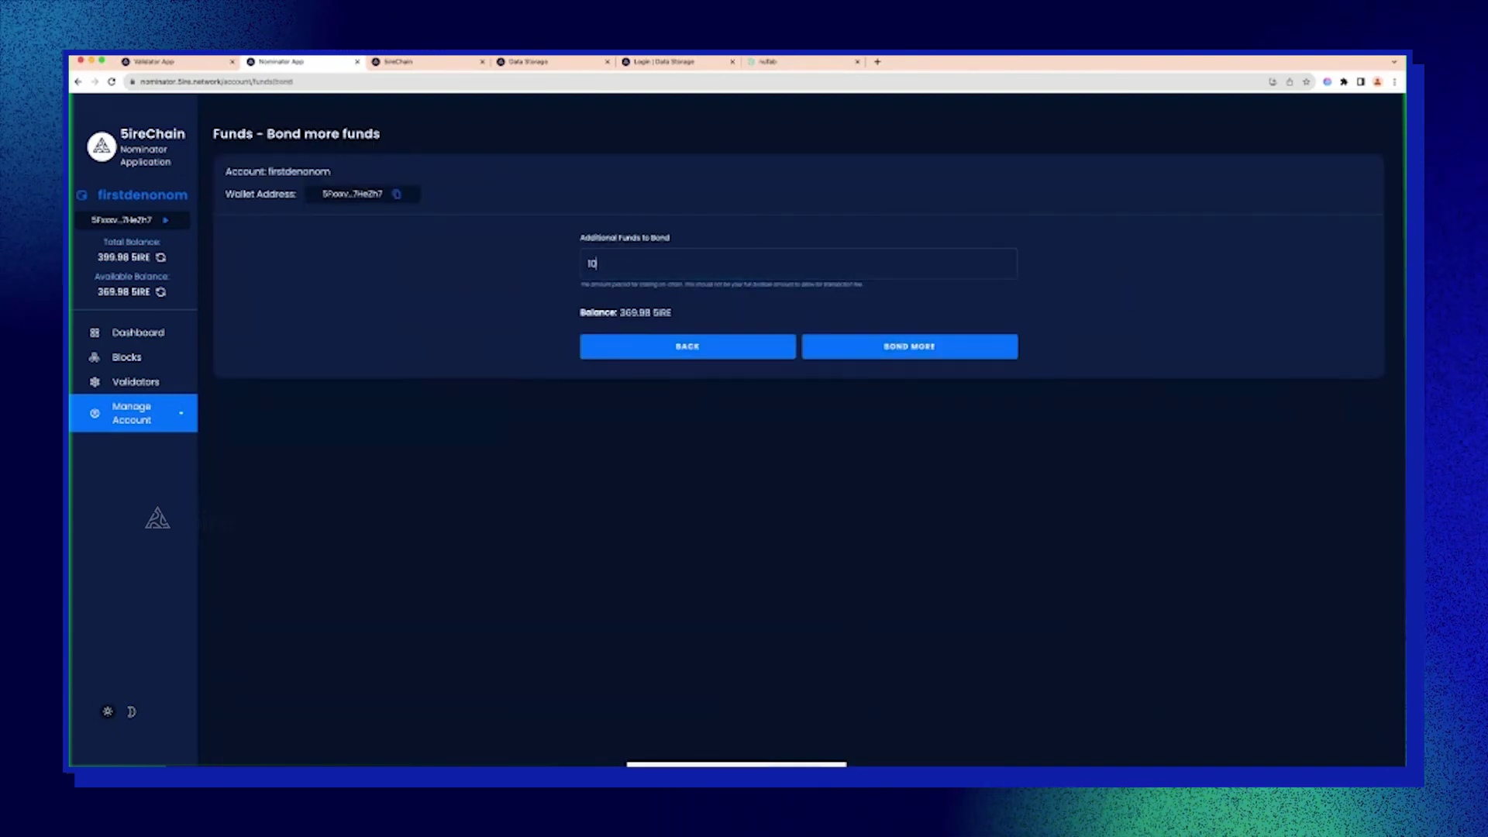
pyautogui.click(967, 353)
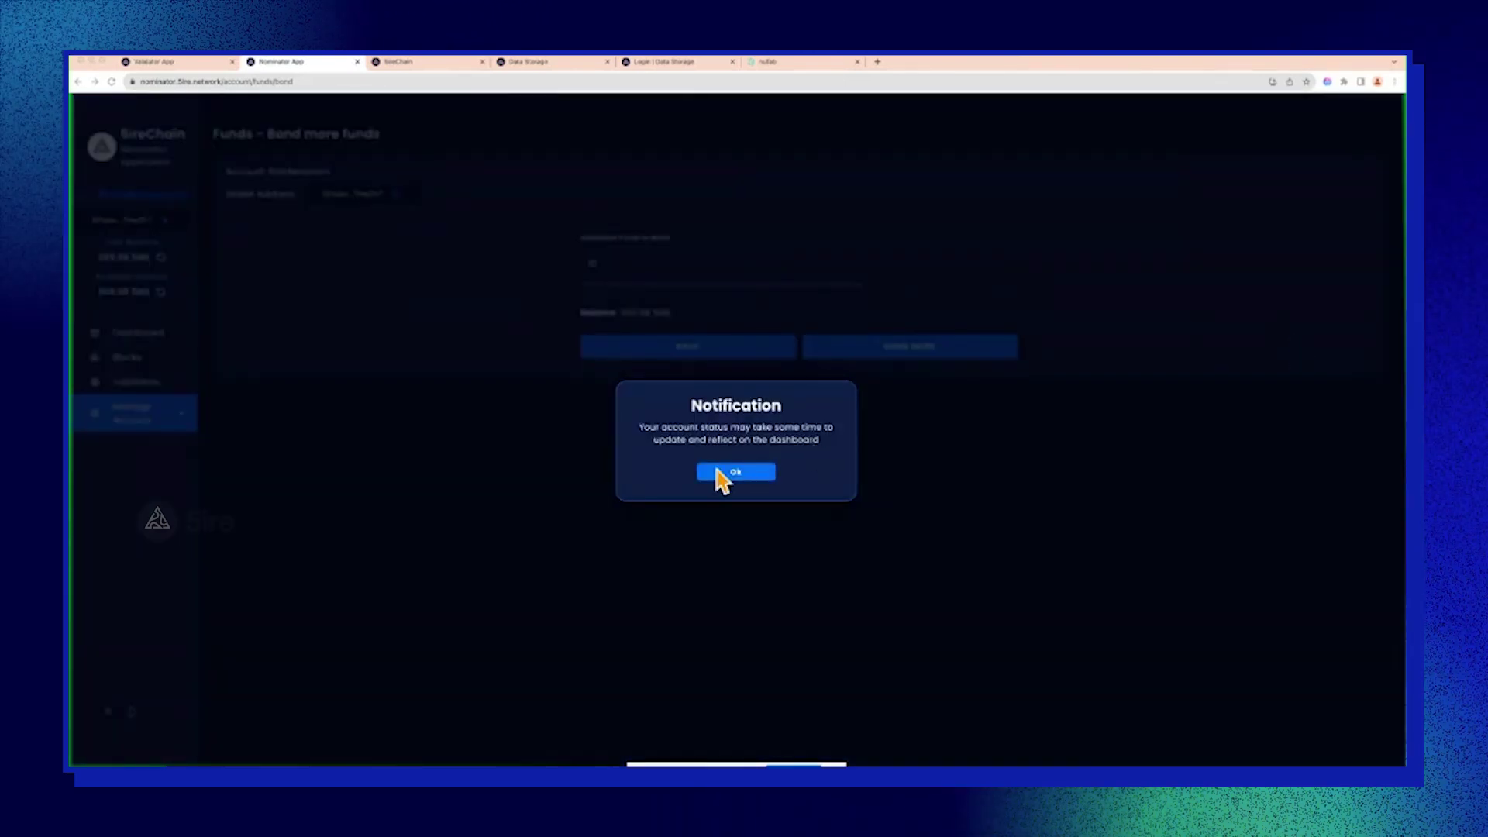
pyautogui.click(736, 472)
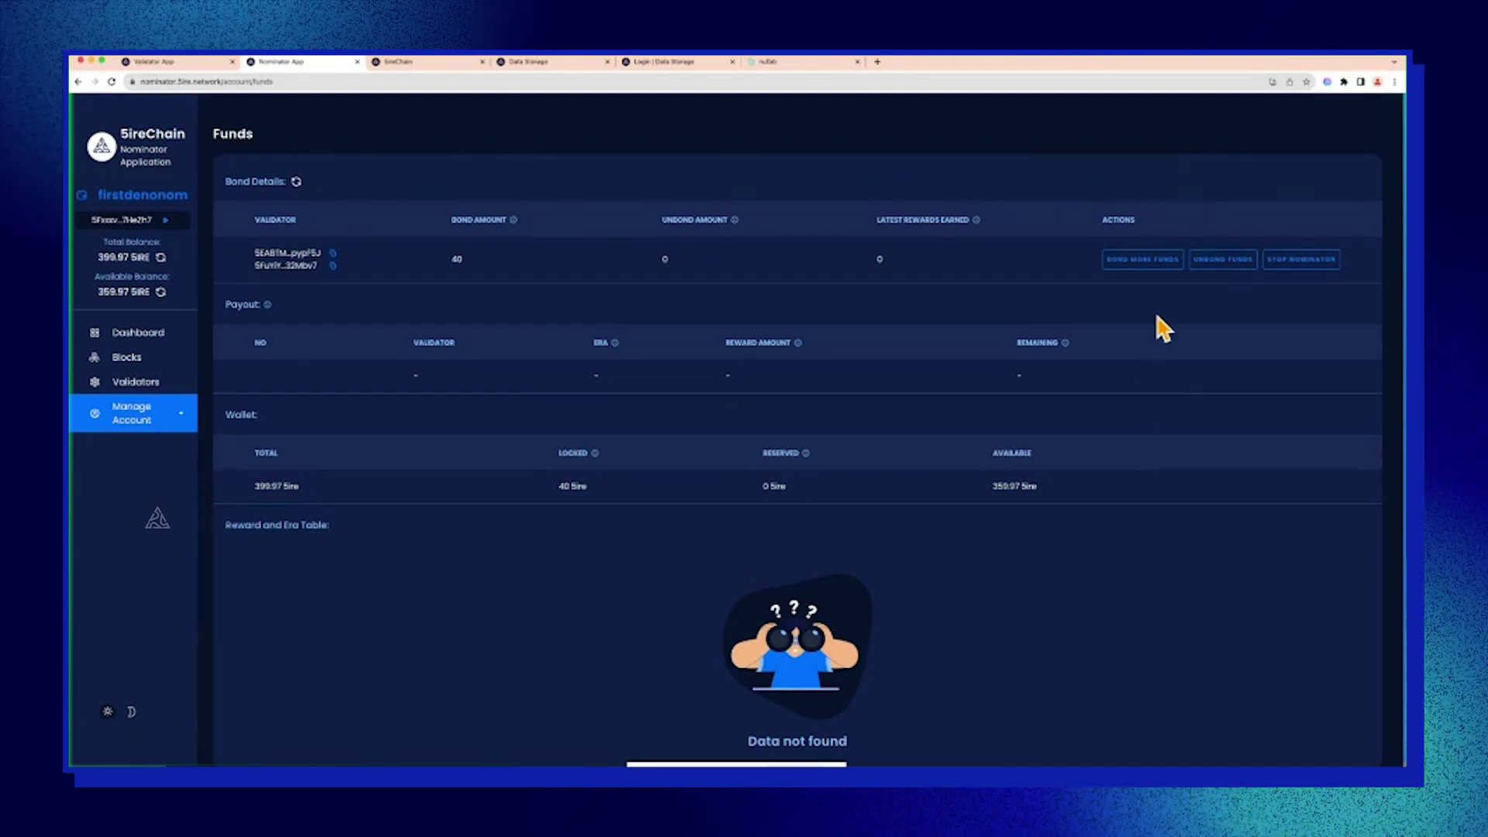
# Unbond 10 SIRE after checking the 20 5IRE shown as available to unbond.
pyautogui.click(1229, 260)
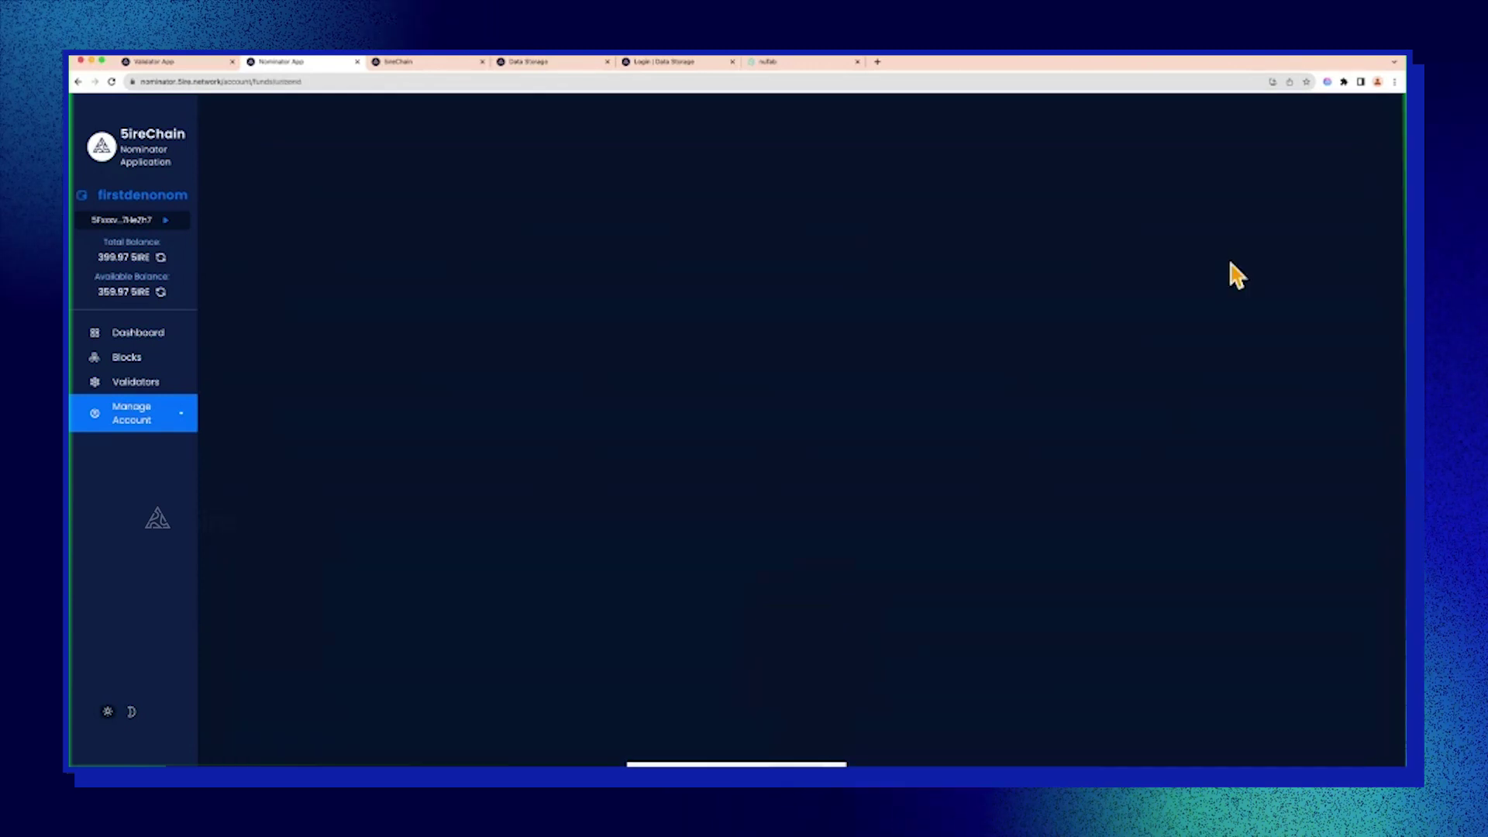
pyautogui.click(821, 286)
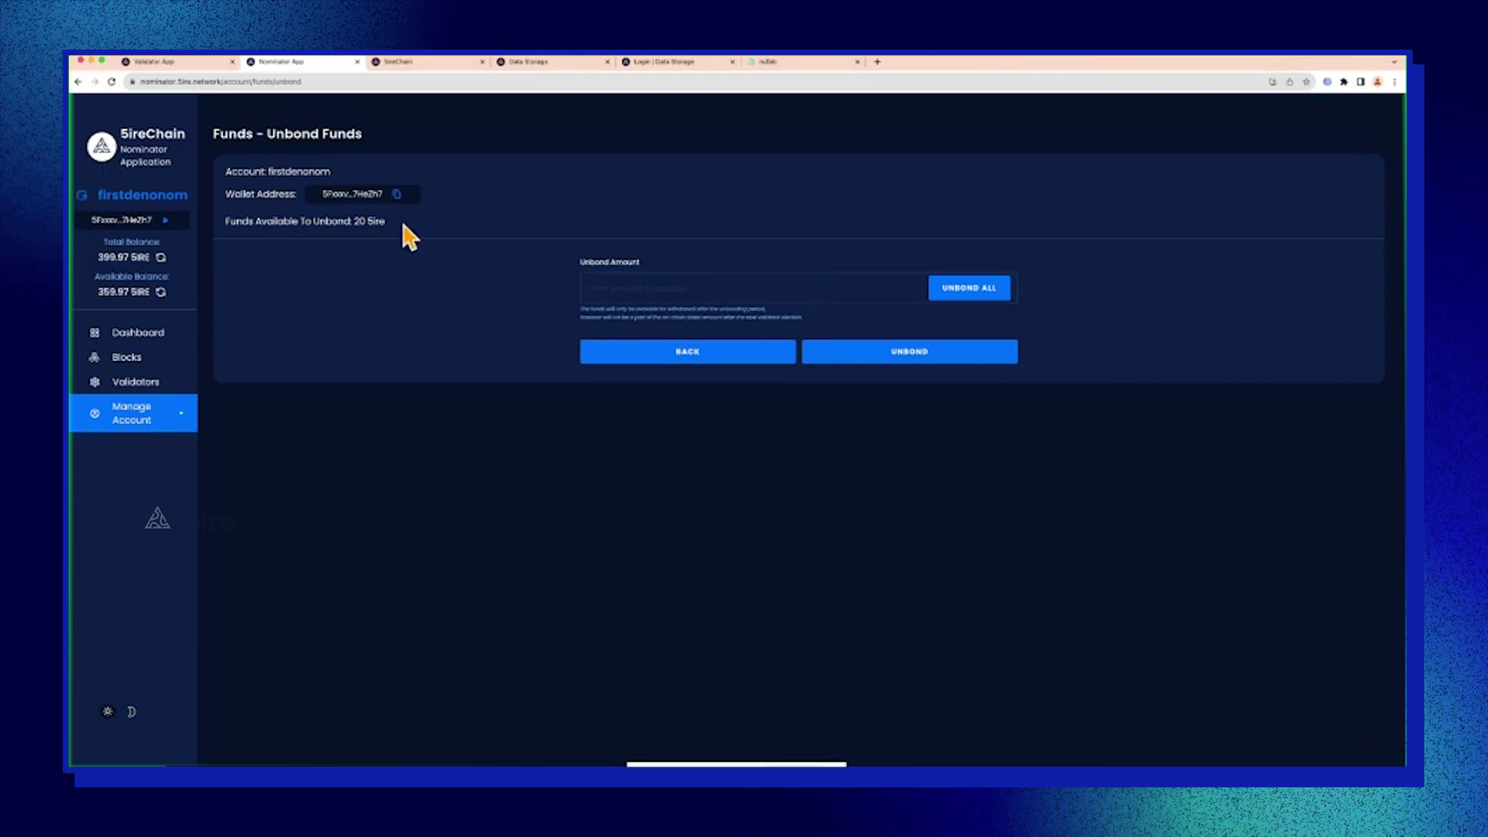
pyautogui.moveTo(358, 223); pyautogui.dragTo(407, 234)
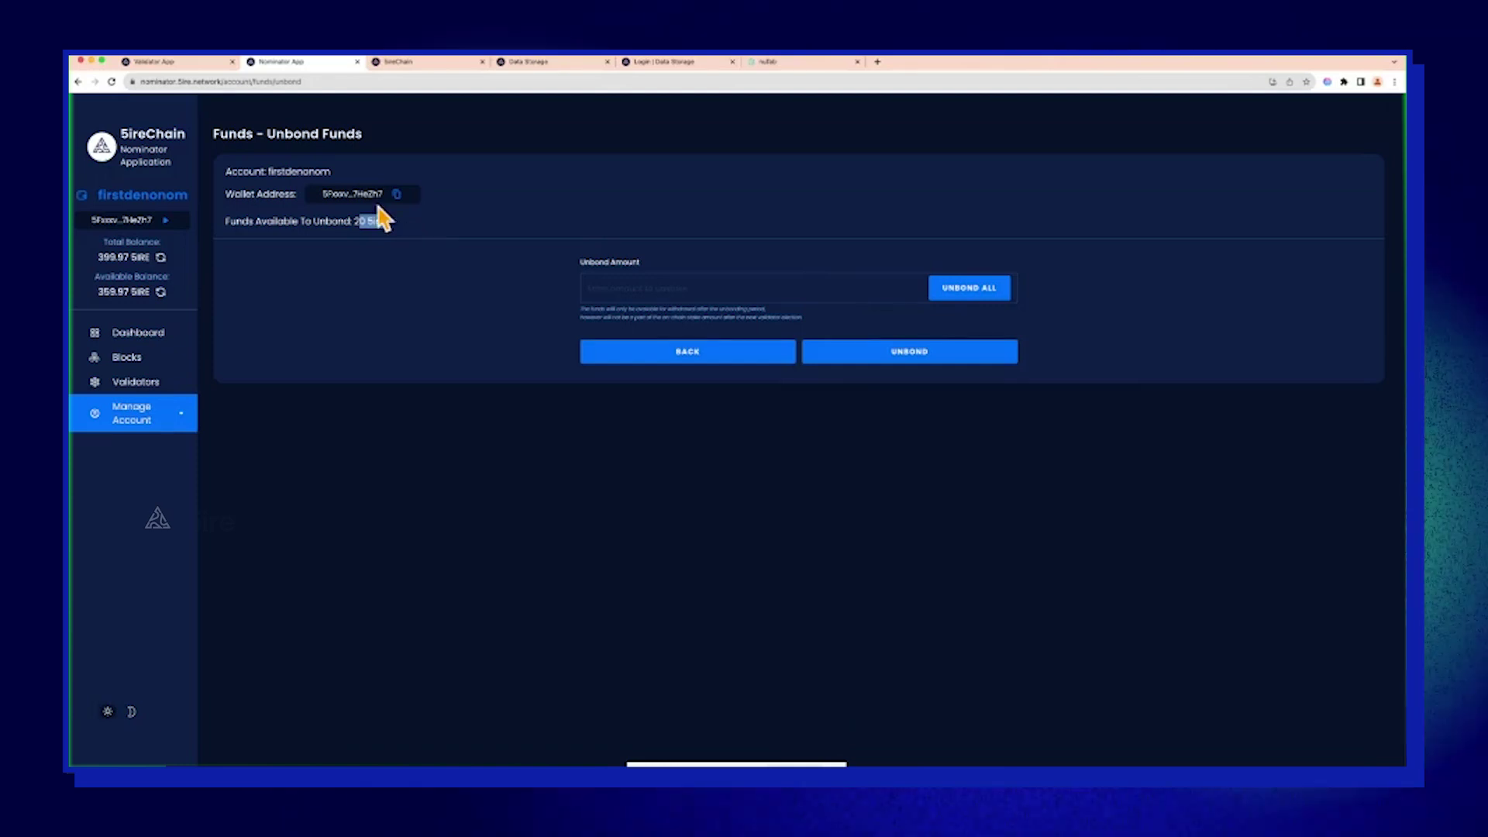
pyautogui.click(356, 223)
pyautogui.moveTo(356, 223); pyautogui.dragTo(390, 225)
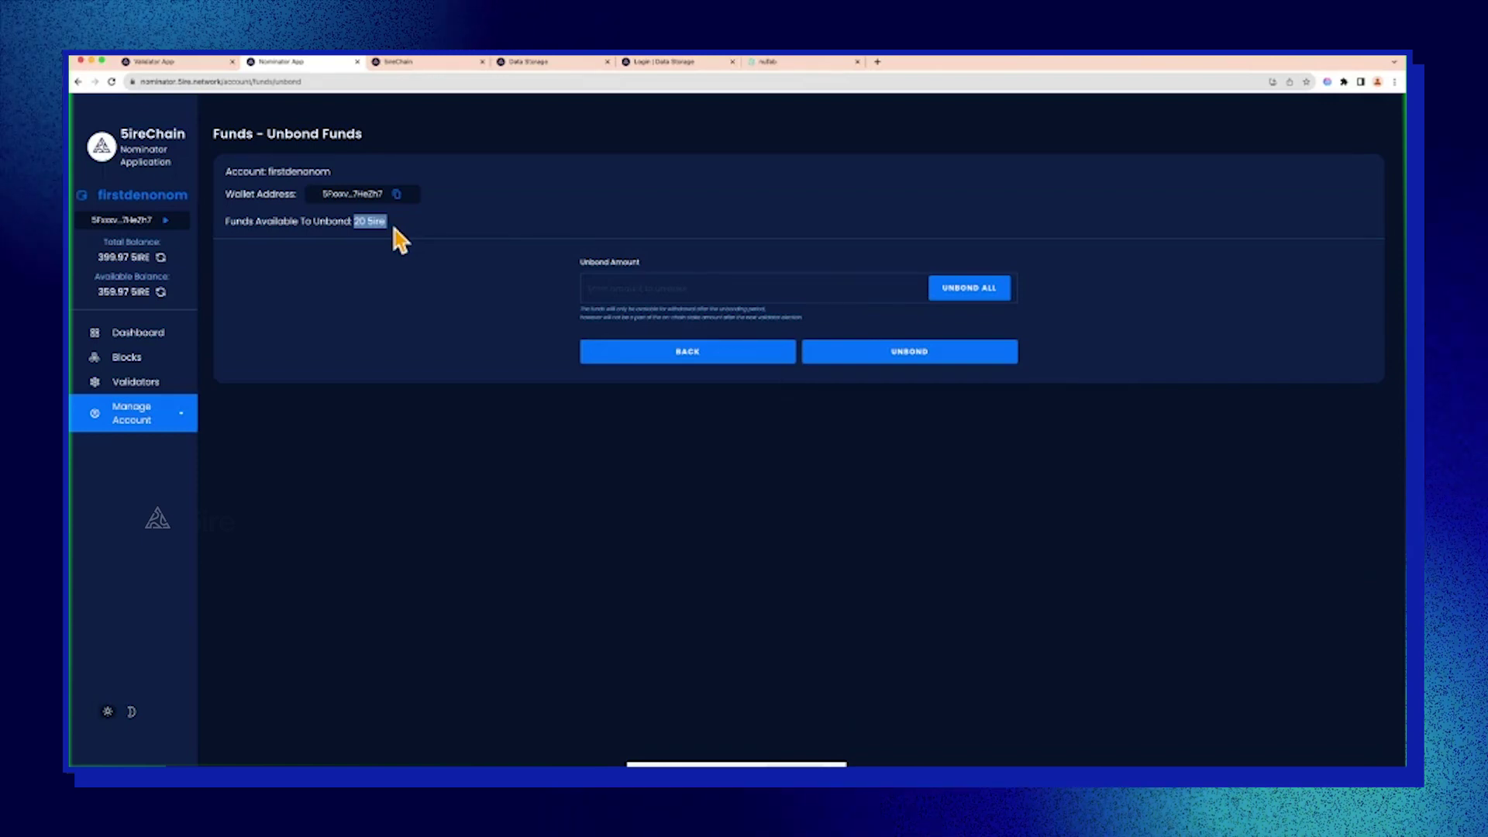
pyautogui.click(614, 293)
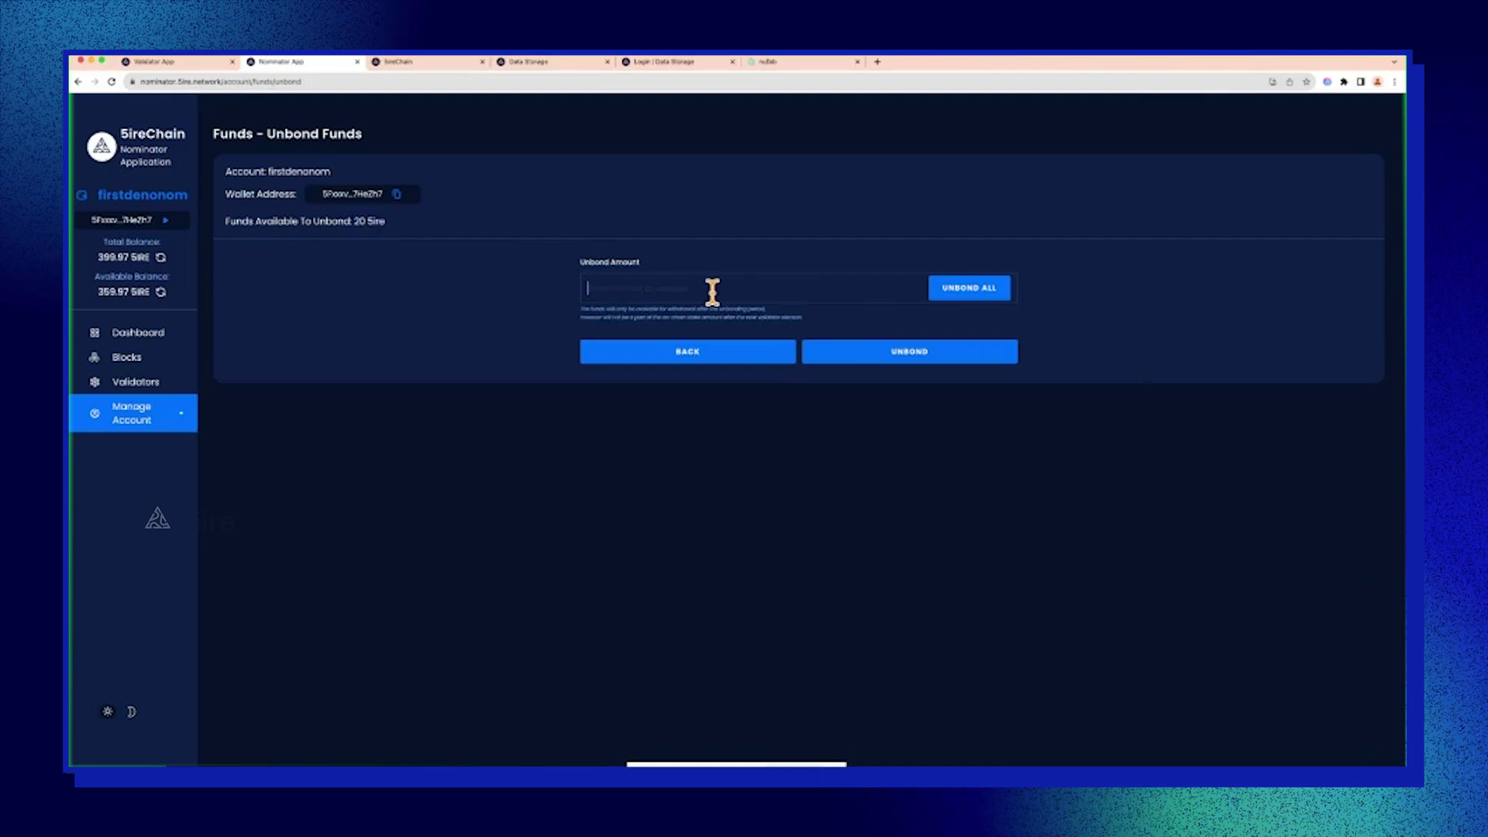
pyautogui.write('10')
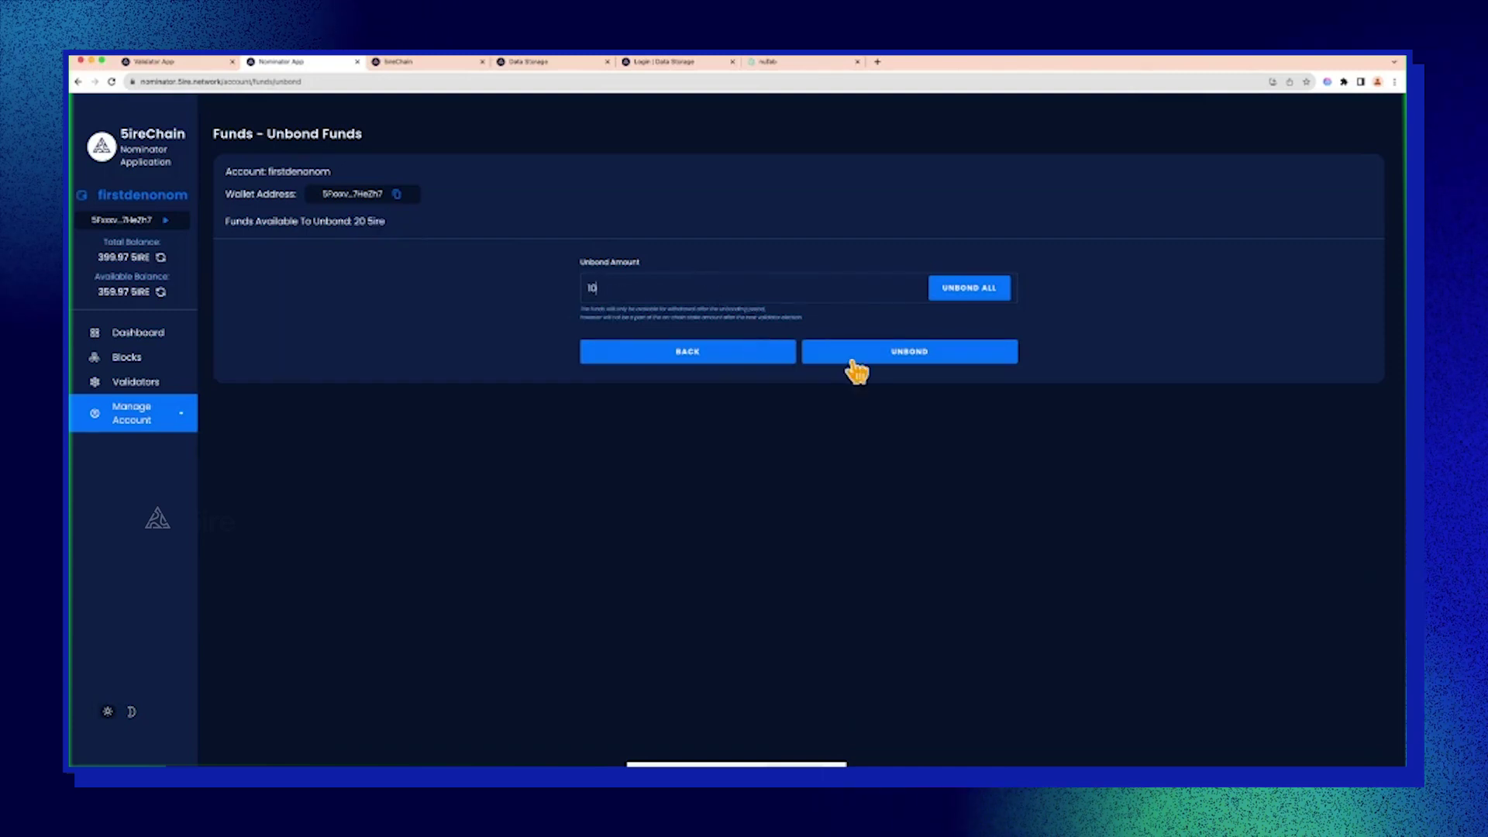
pyautogui.click(874, 353)
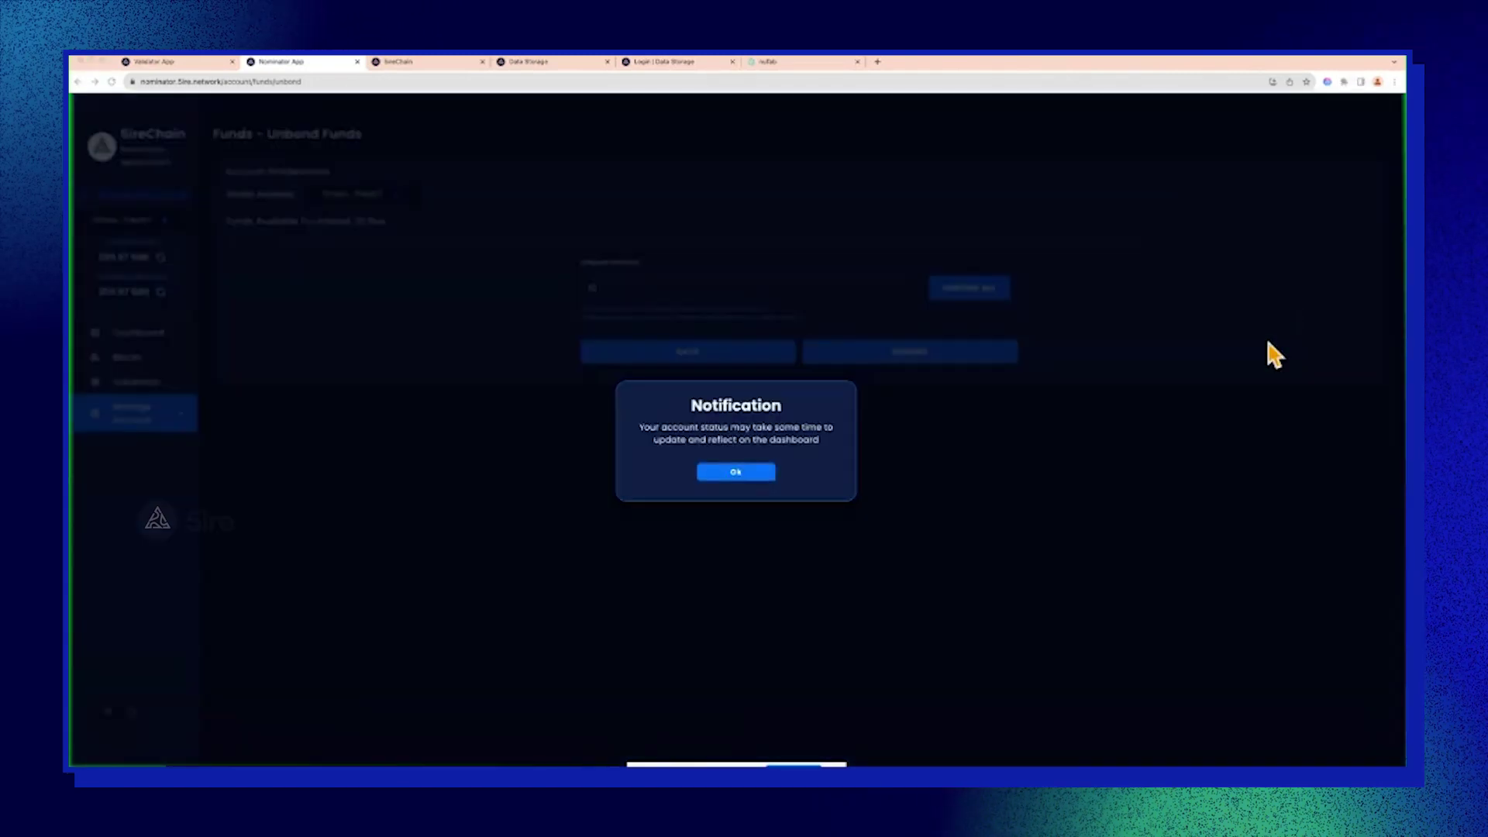
pyautogui.click(755, 474)
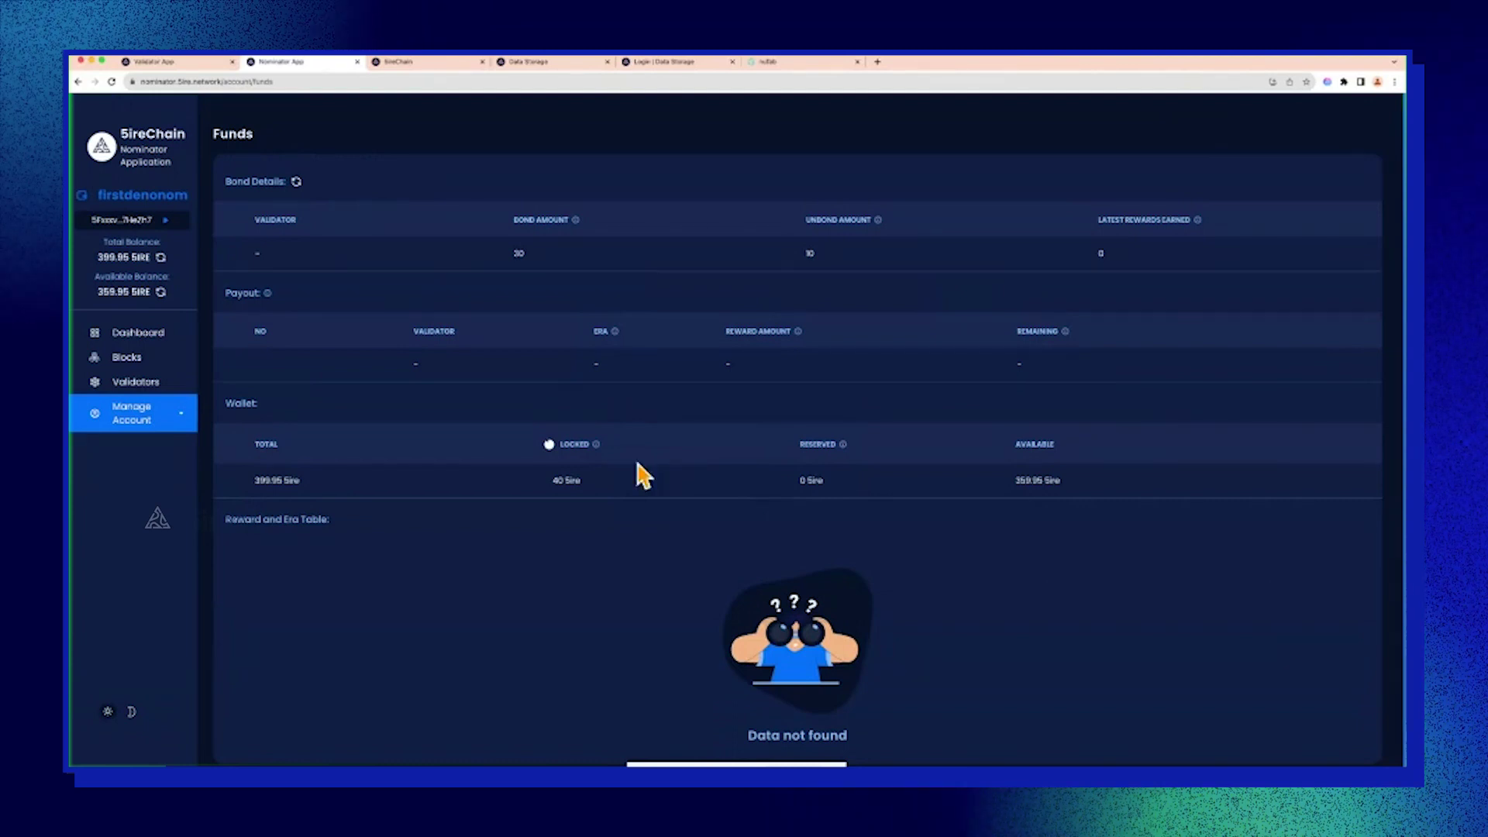
pyautogui.moveTo(550, 448)
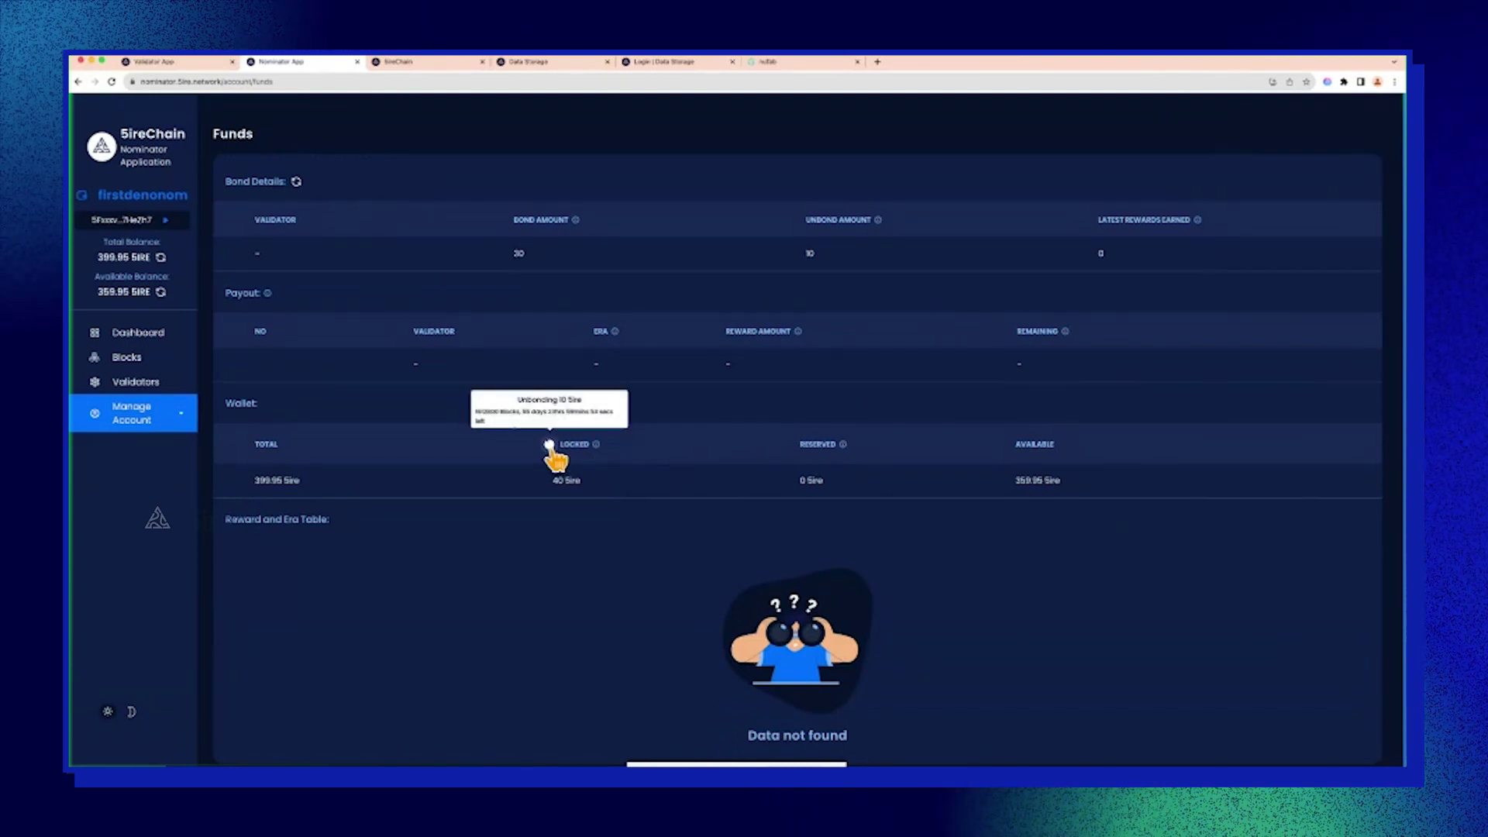